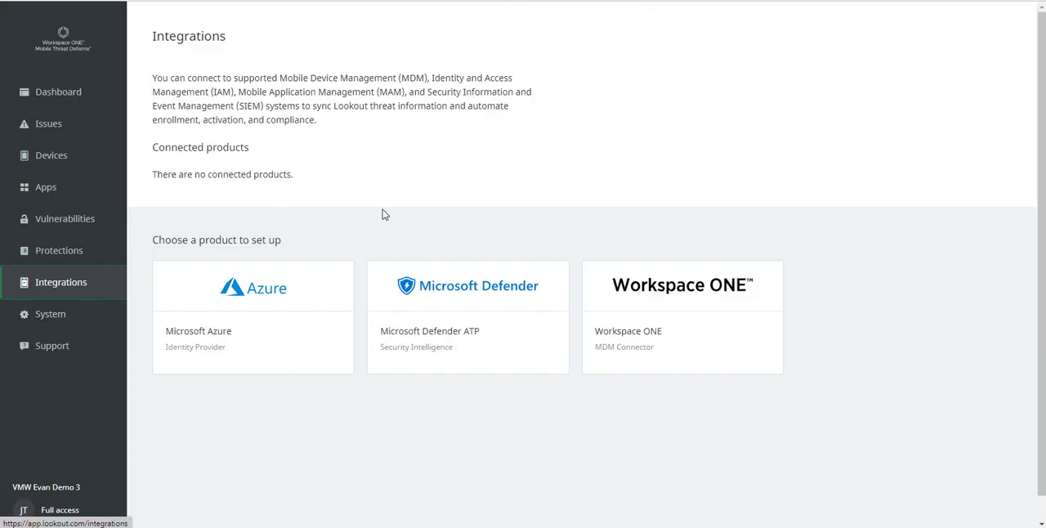
{"action": "left_click", "coordinate": [652, 294]}
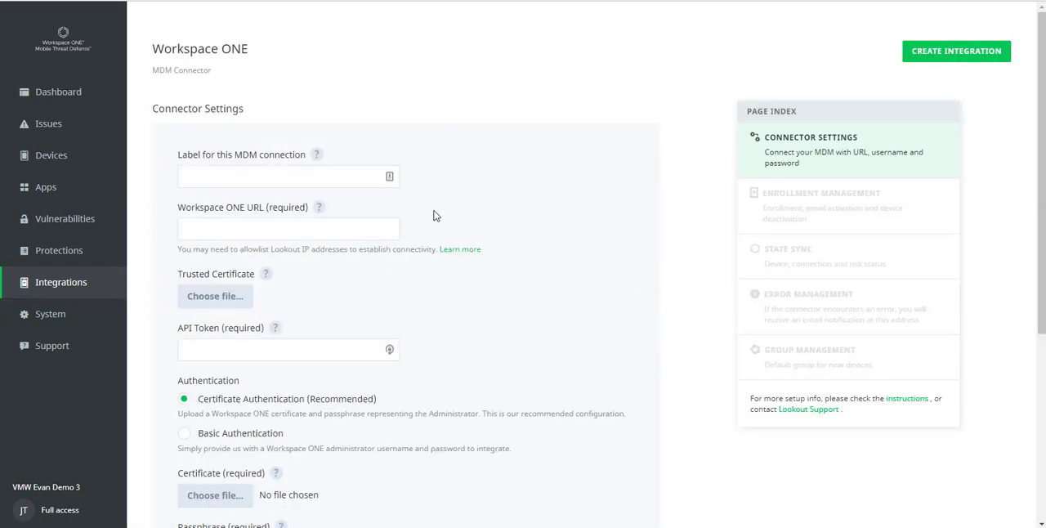
{"action": "left_click", "coordinate": [293, 179]}
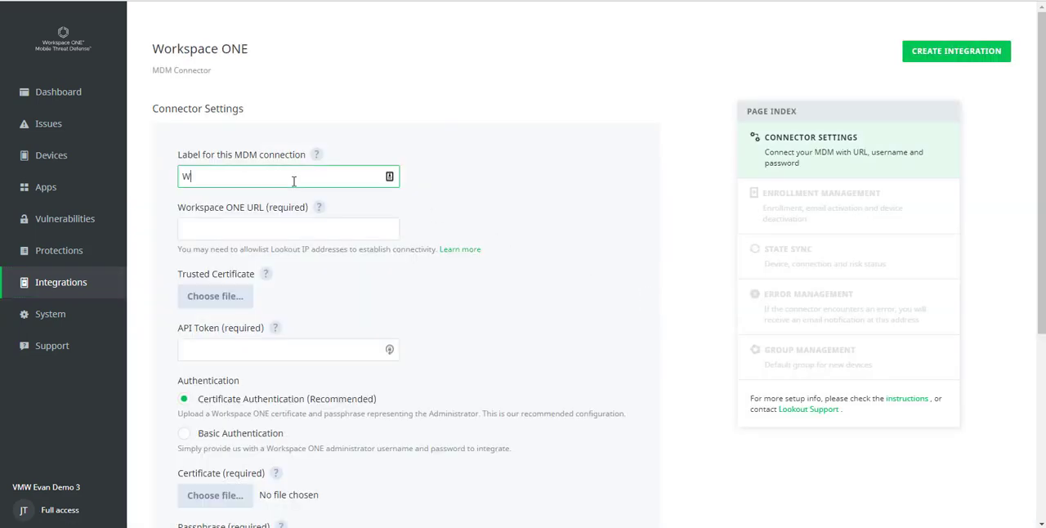
{"action": "type", "text": "Workspace ONE"}
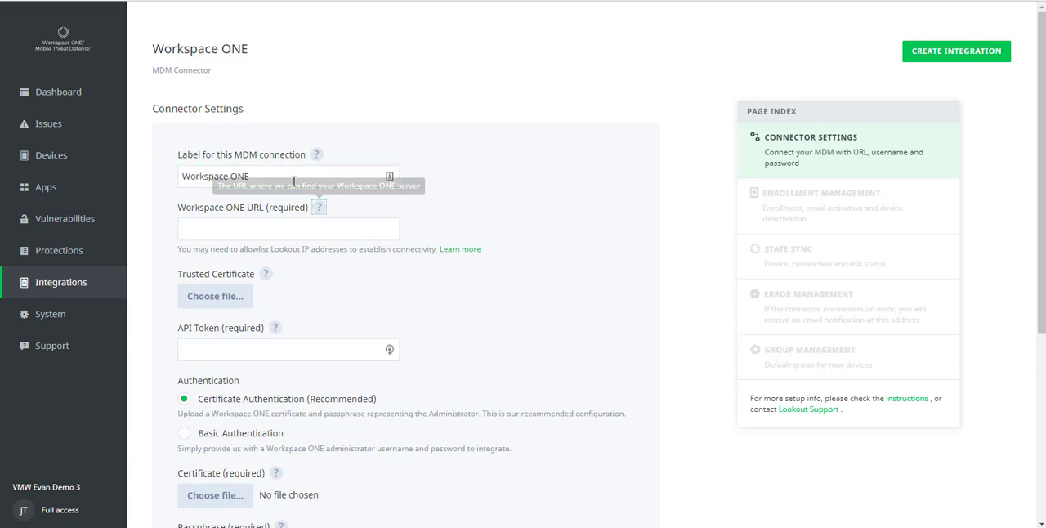
{"action": "key", "text": "Tab"}
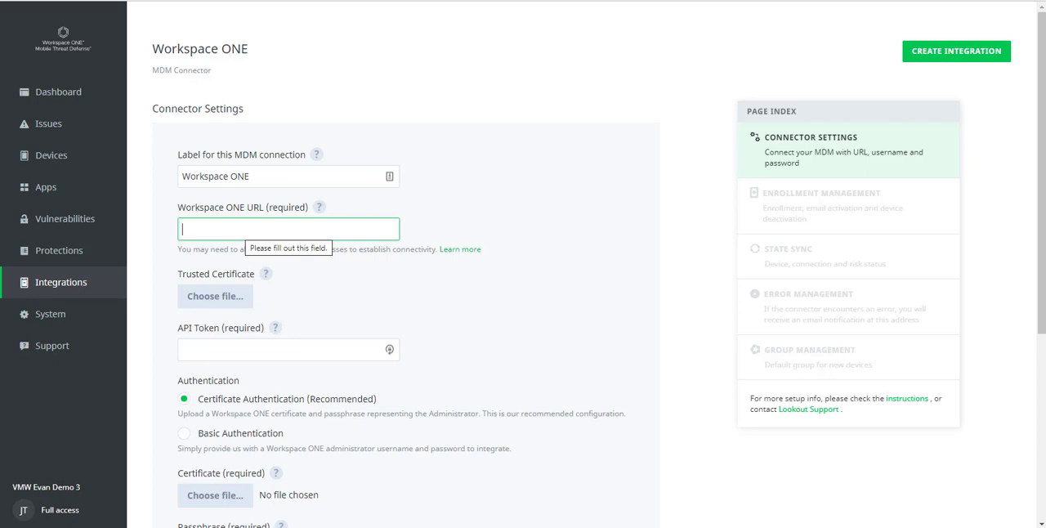
{"action": "type", "text": "https:/"}
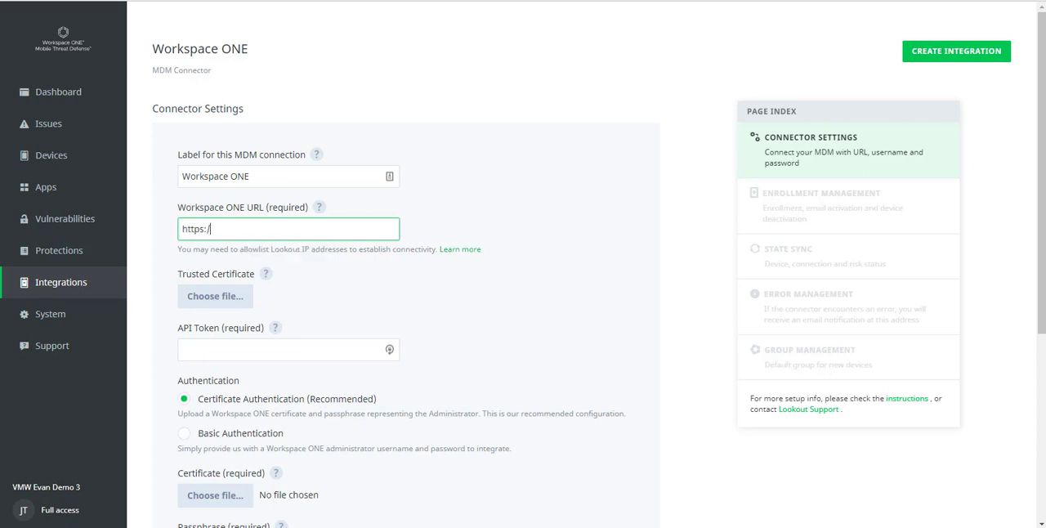
{"action": "type", "text": "/as1688.awmdm.com"}
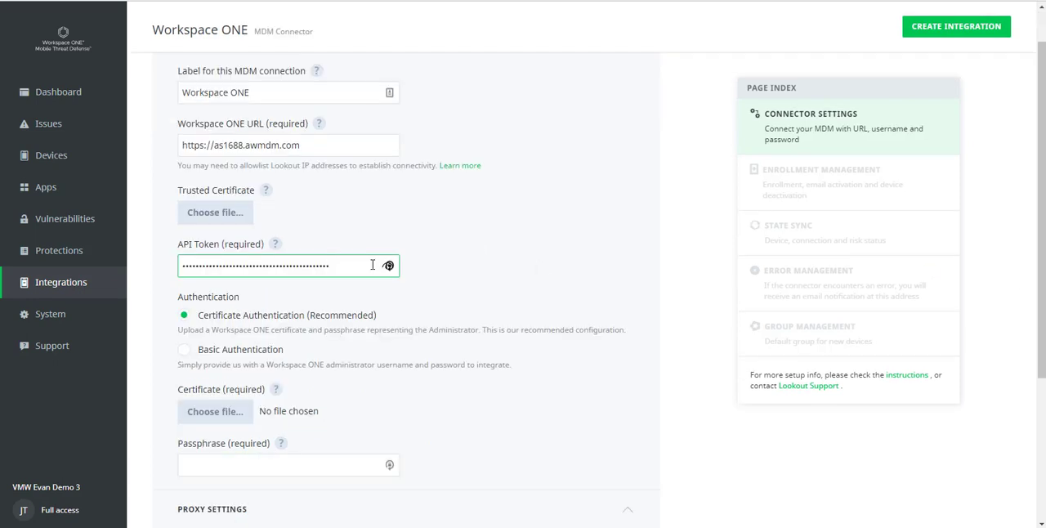
Step: Fill in the API token and set up certificate authentication with CN=14587_MTDAdmin.p12 and its passphrase
{"action": "scroll", "coordinate": [499, 292], "scroll_direction": "down", "scroll_amount": 2}
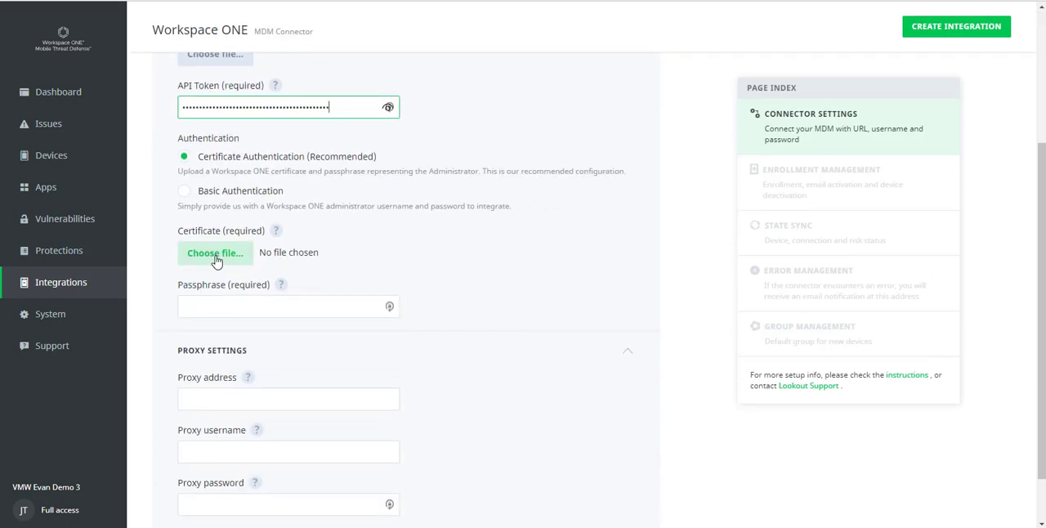
{"action": "left_click", "coordinate": [215, 260]}
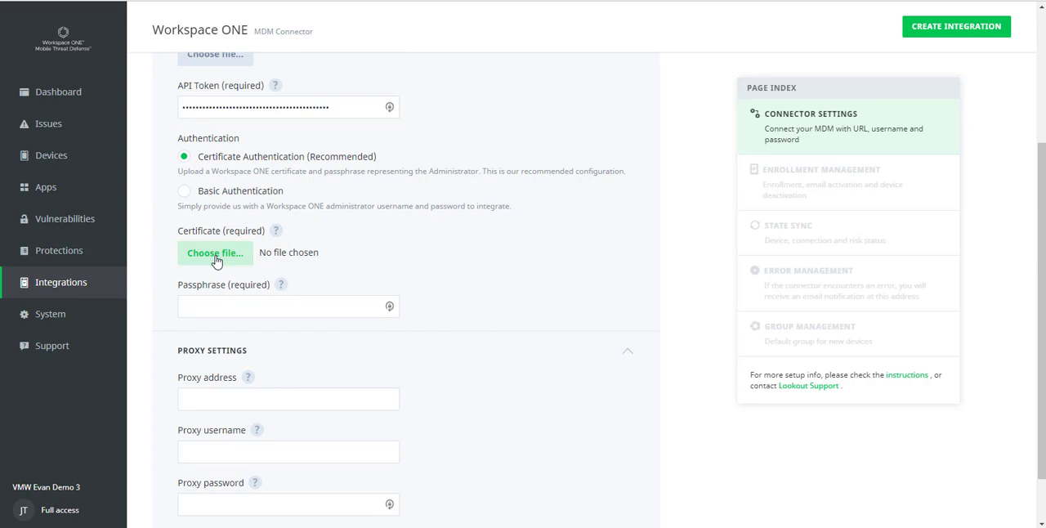
{"action": "left_click", "coordinate": [271, 311]}
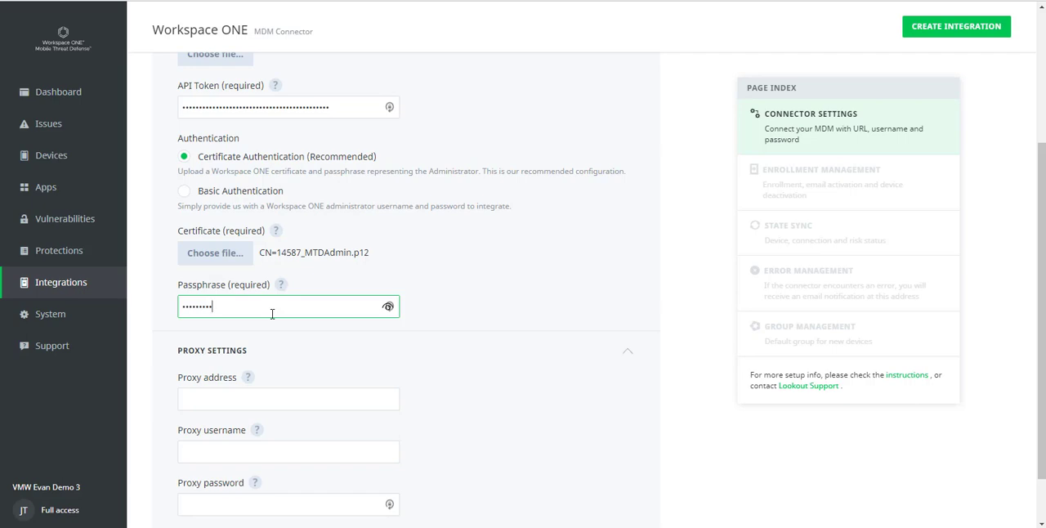
Step: Check the completed connector settings and create the Workspace ONE integration
{"action": "scroll", "coordinate": [469, 386], "scroll_direction": "down", "scroll_amount": 1}
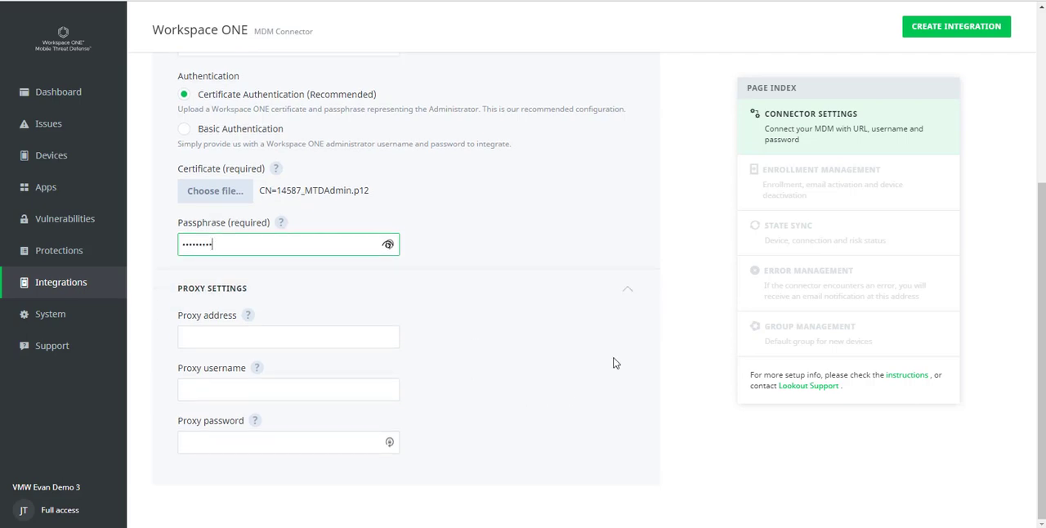
{"action": "scroll", "coordinate": [629, 332], "scroll_direction": "up", "scroll_amount": 4}
{"action": "scroll", "coordinate": [629, 332], "scroll_direction": "down", "scroll_amount": 4}
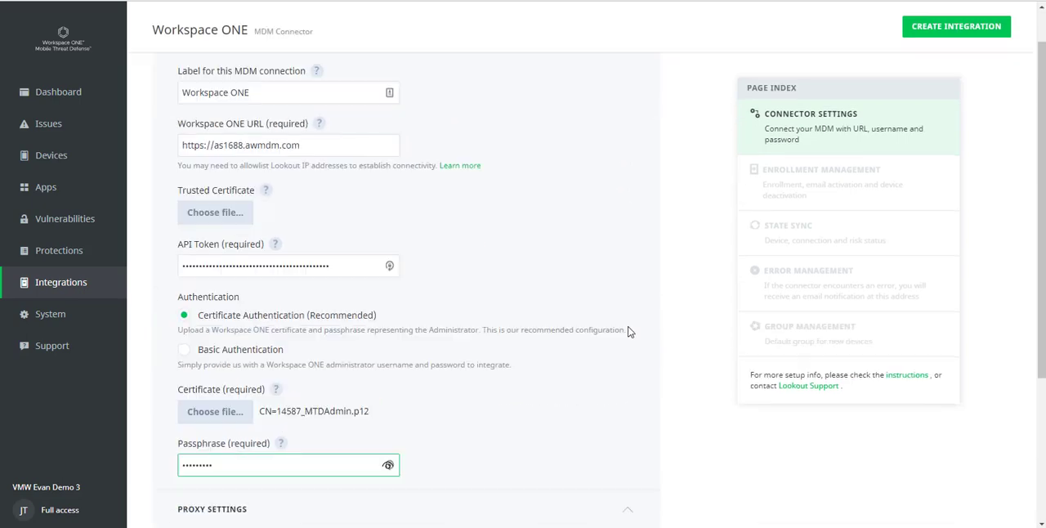
{"action": "left_click", "coordinate": [975, 26]}
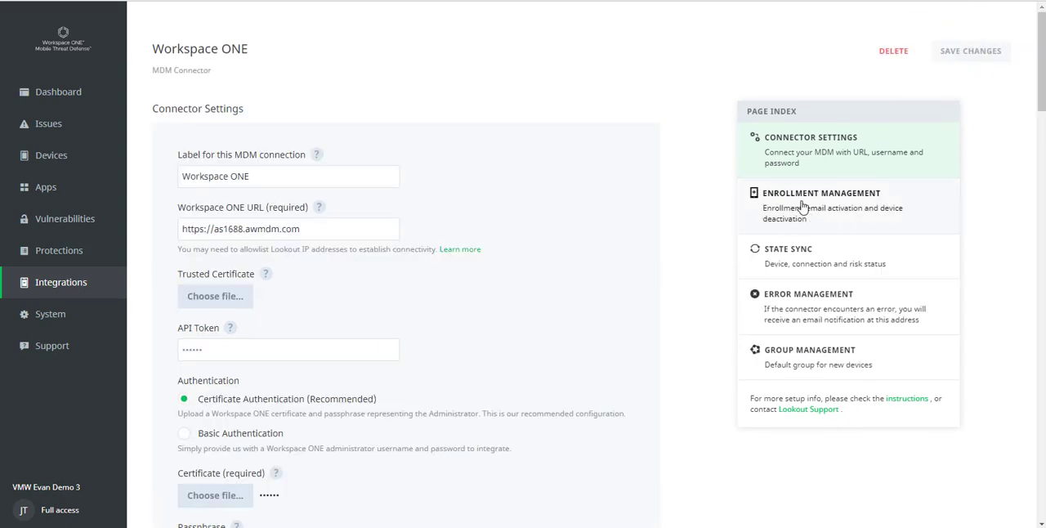
Step: Enable automatic Lookout for Work enrollment on managed devices, using the smart group "Devices in Customer OG"
{"action": "left_click", "coordinate": [798, 204]}
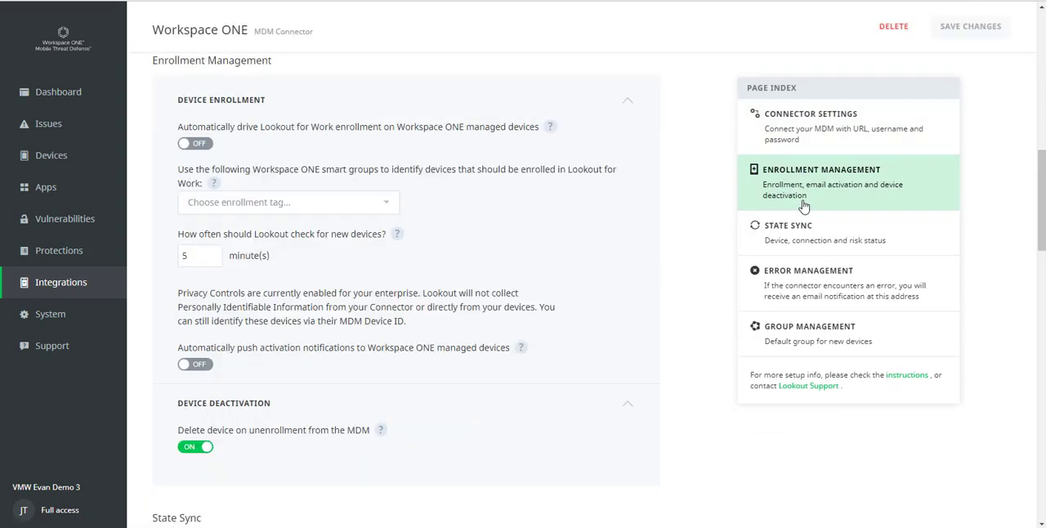
{"action": "left_click", "coordinate": [196, 144]}
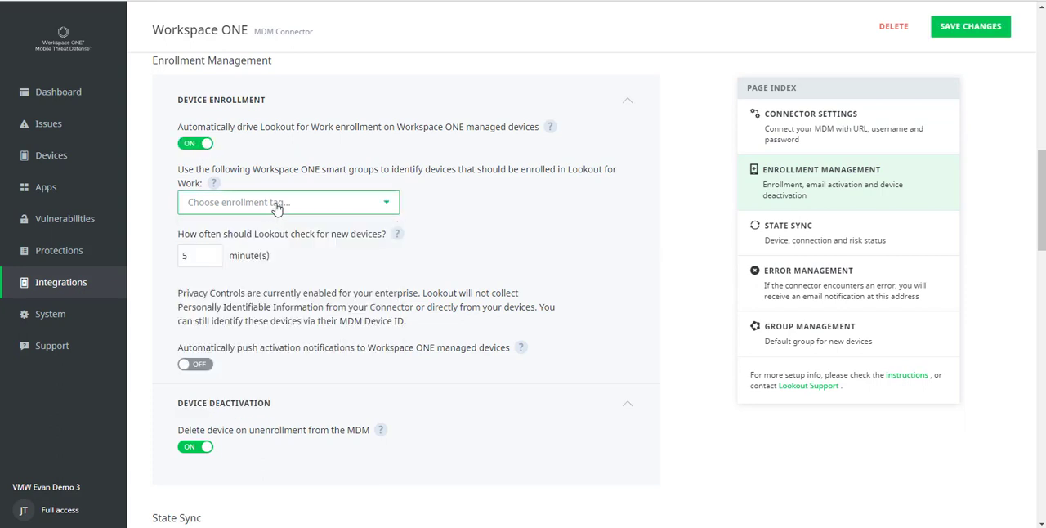
{"action": "left_click", "coordinate": [277, 208]}
{"action": "left_click", "coordinate": [277, 207]}
{"action": "left_click", "coordinate": [276, 208]}
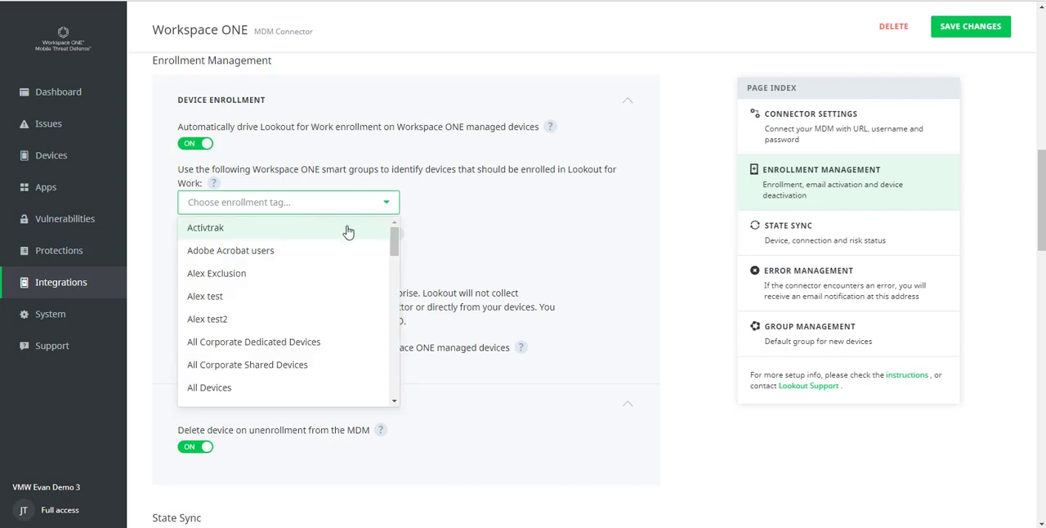
{"action": "left_click_drag", "start_coordinate": [394, 241], "coordinate": [387, 301]}
{"action": "left_click", "coordinate": [283, 288]}
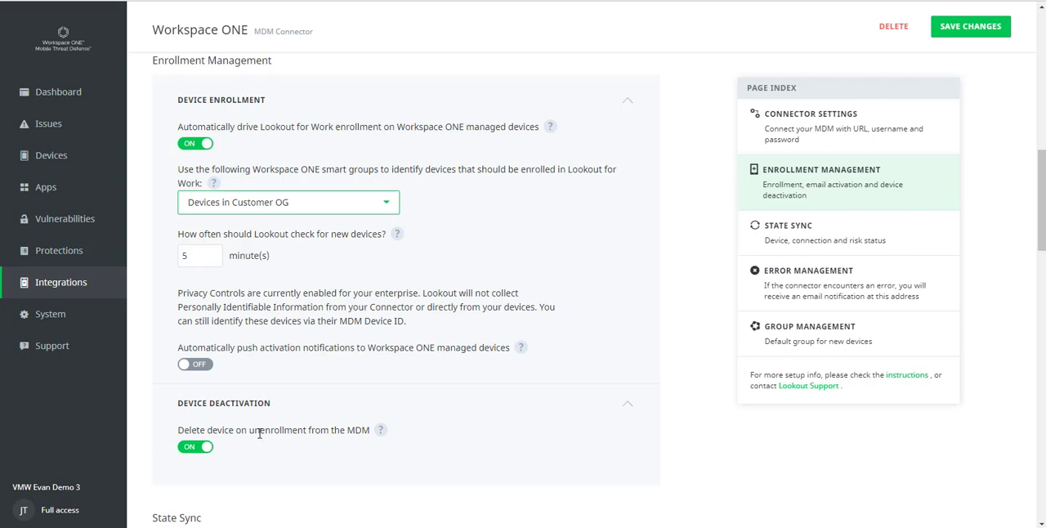
Step: Enable device status synchronization to Workspace ONE and tag devices that have not activated Lookout yet as MTD - Pending
{"action": "scroll", "coordinate": [259, 433], "scroll_direction": "down", "scroll_amount": 3}
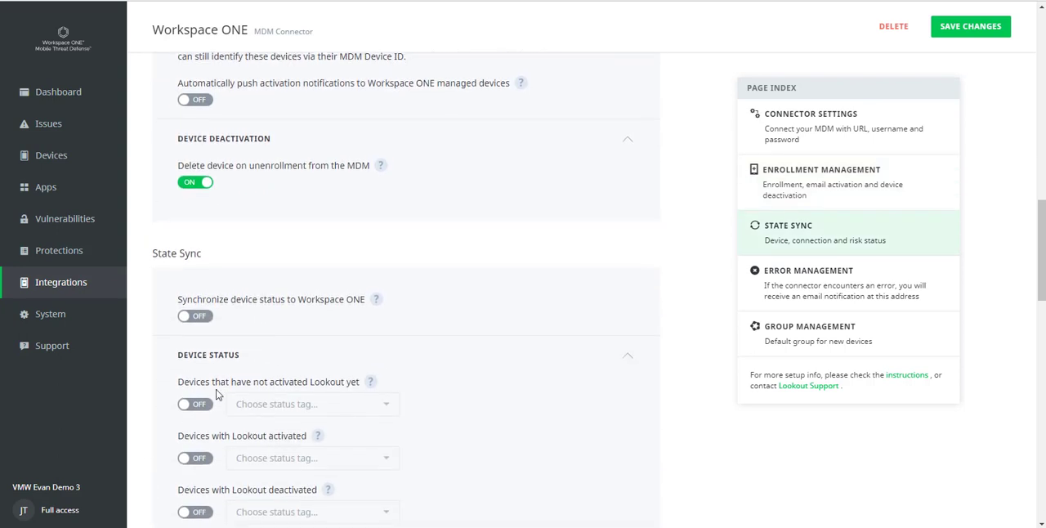
{"action": "left_click", "coordinate": [201, 317]}
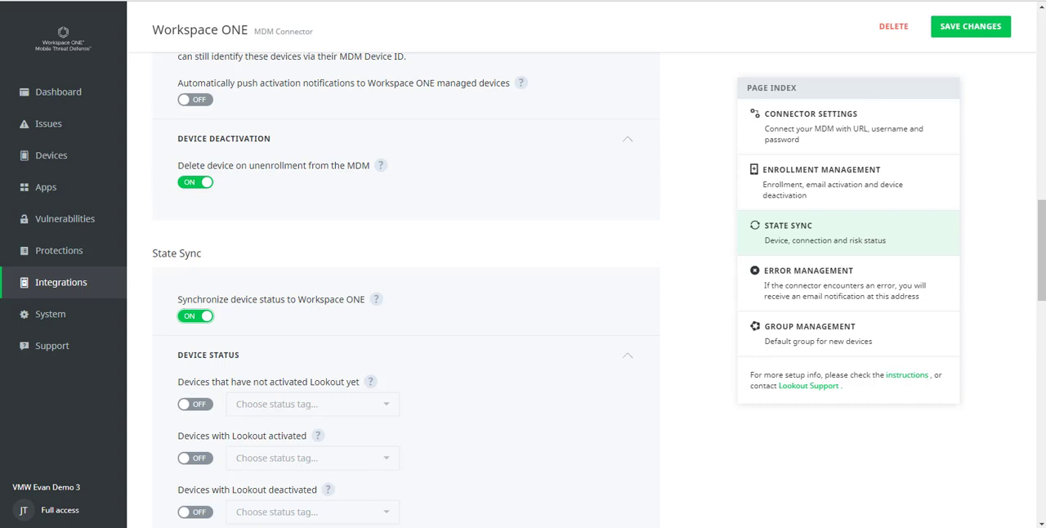
{"action": "scroll", "coordinate": [387, 428], "scroll_direction": "down", "scroll_amount": 2}
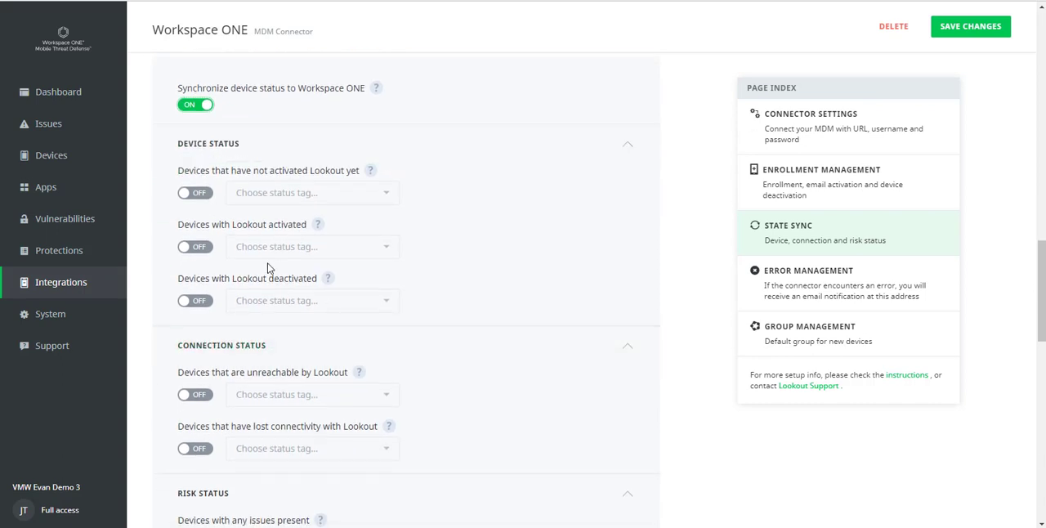
{"action": "left_click", "coordinate": [198, 194]}
{"action": "left_click", "coordinate": [381, 194]}
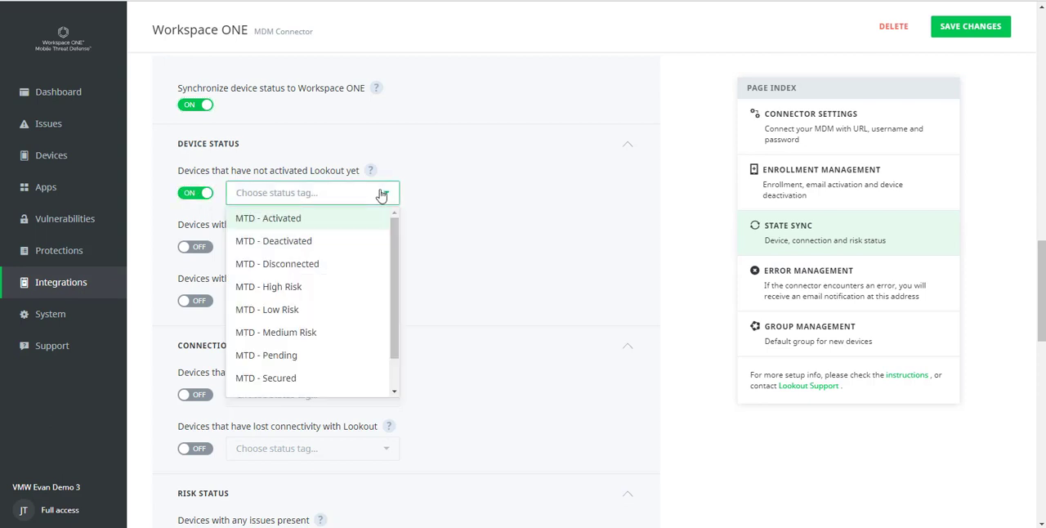
{"action": "left_click", "coordinate": [343, 356]}
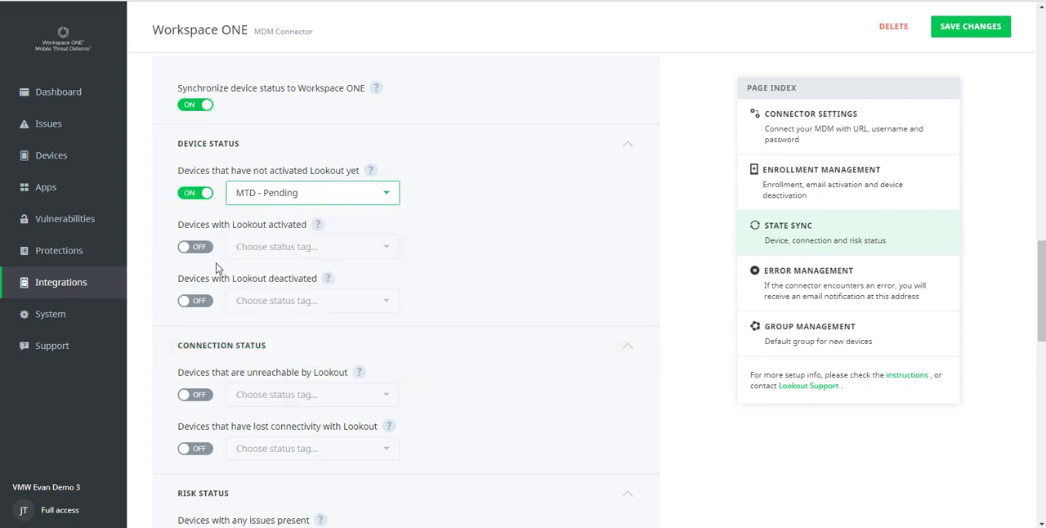
Step: Enable status tags for Lookout-activated devices as MTD - Activated and deactivated devices as MTD - Deactivated
{"action": "left_click", "coordinate": [196, 246]}
{"action": "left_click", "coordinate": [296, 252]}
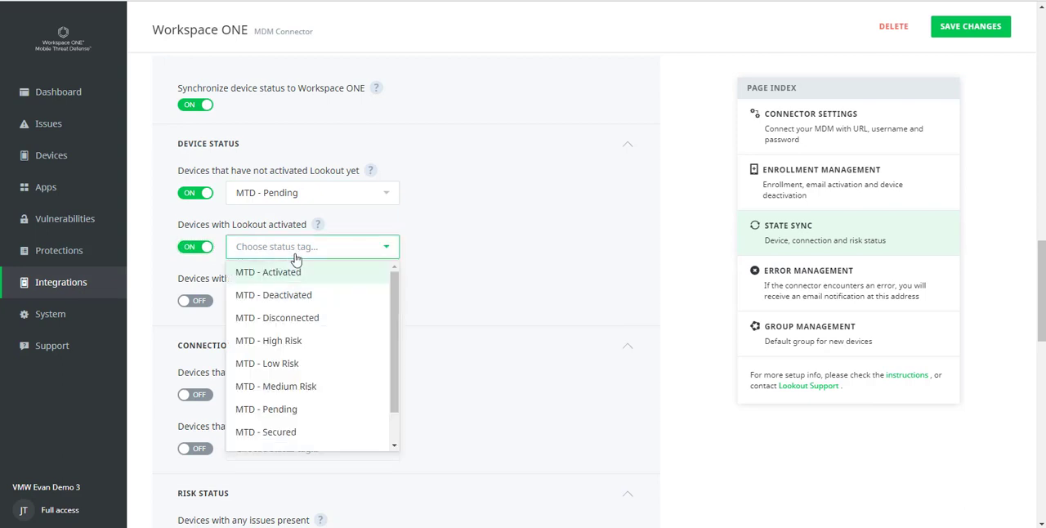
{"action": "left_click", "coordinate": [302, 274]}
{"action": "left_click", "coordinate": [193, 301]}
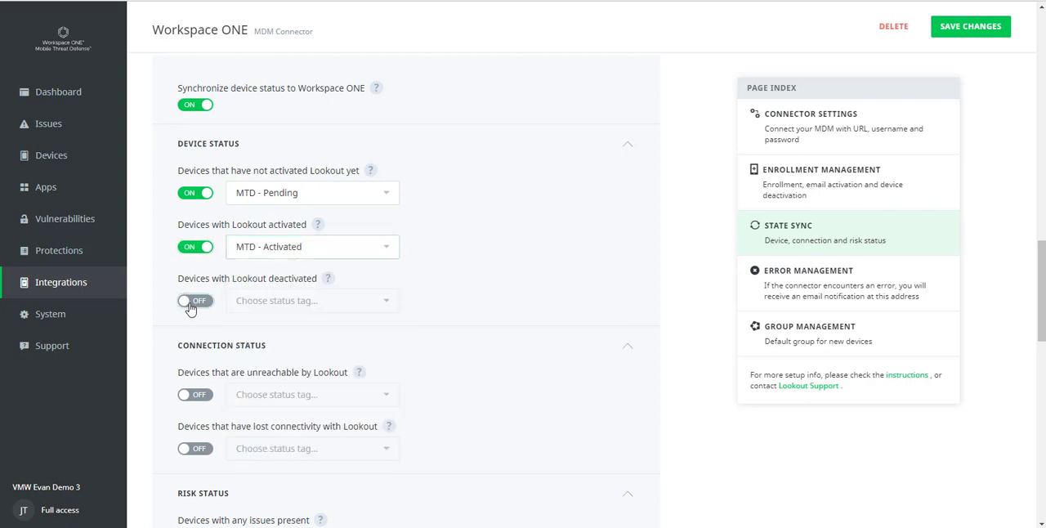
{"action": "left_click", "coordinate": [284, 301]}
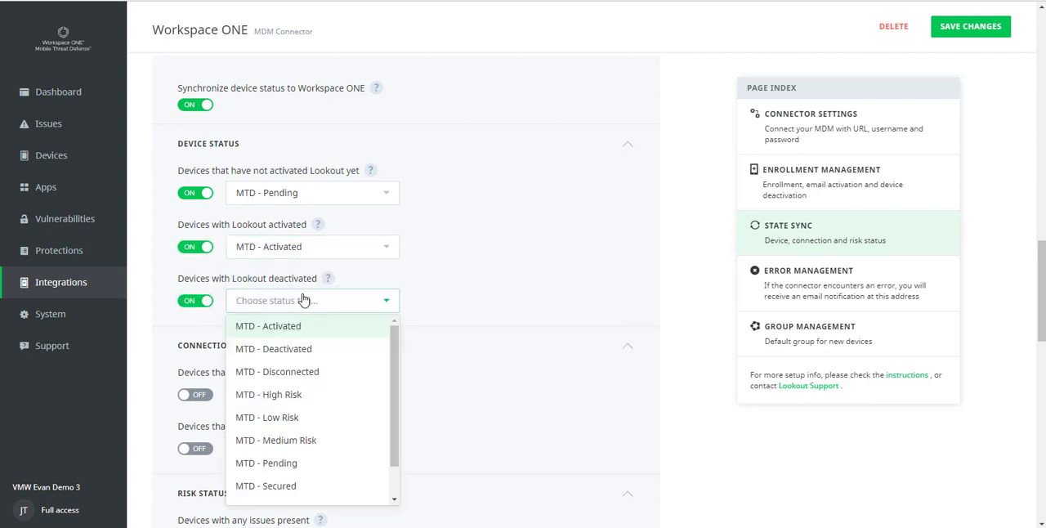
{"action": "left_click", "coordinate": [299, 346]}
Step: Enable the connection status tags: MTD - Unreachable for unreachable devices and MTD - Disconnected for devices that have lost connectivity
{"action": "scroll", "coordinate": [298, 347], "scroll_direction": "down", "scroll_amount": 1}
{"action": "scroll", "coordinate": [298, 348], "scroll_direction": "down", "scroll_amount": 1}
{"action": "left_click", "coordinate": [201, 184]}
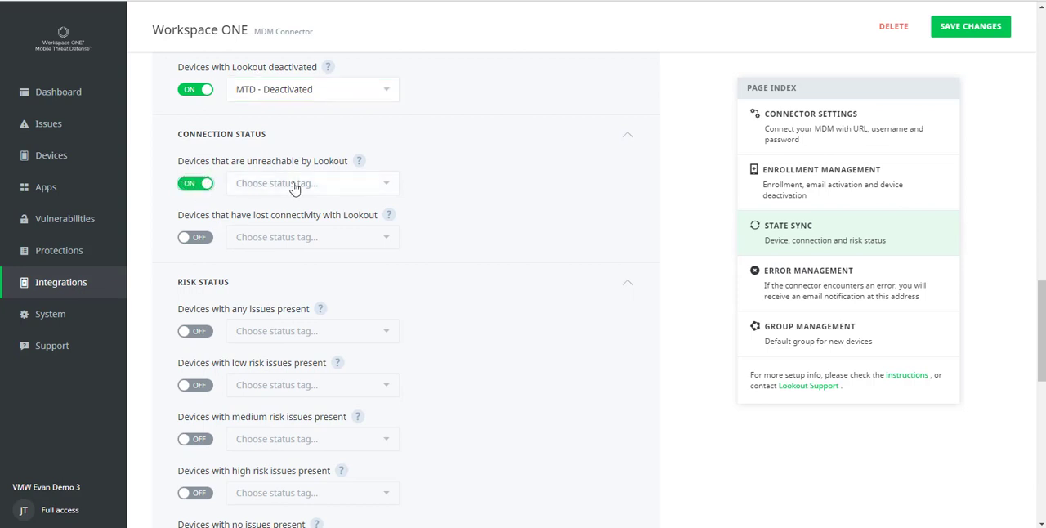
{"action": "left_click", "coordinate": [294, 185]}
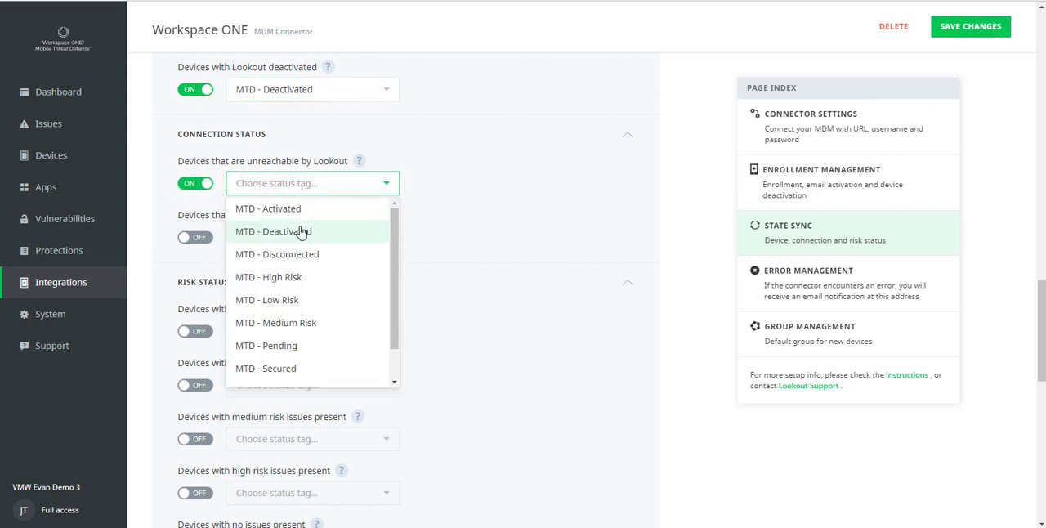
{"action": "scroll", "coordinate": [298, 315], "scroll_direction": "down", "scroll_amount": 1}
{"action": "left_click", "coordinate": [296, 376]}
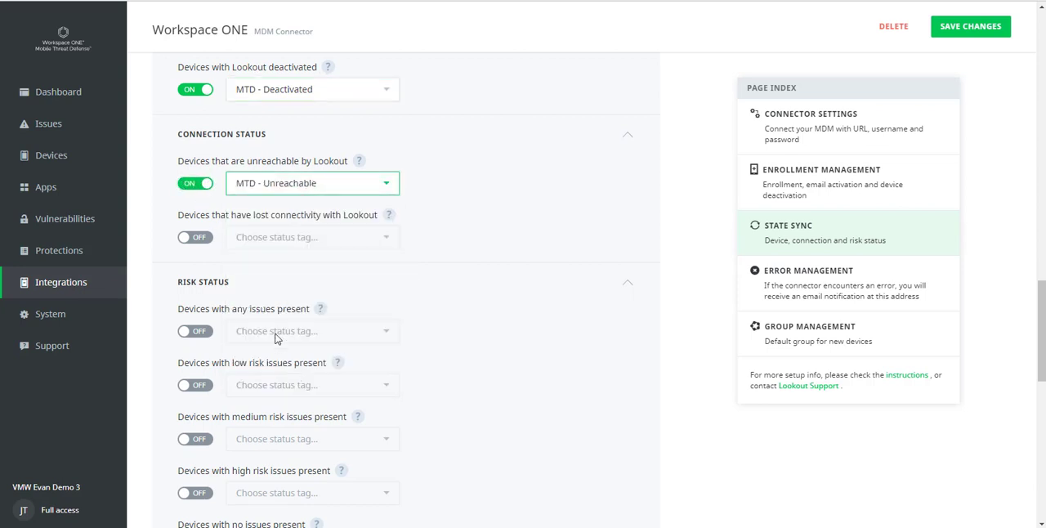
{"action": "left_click", "coordinate": [201, 238]}
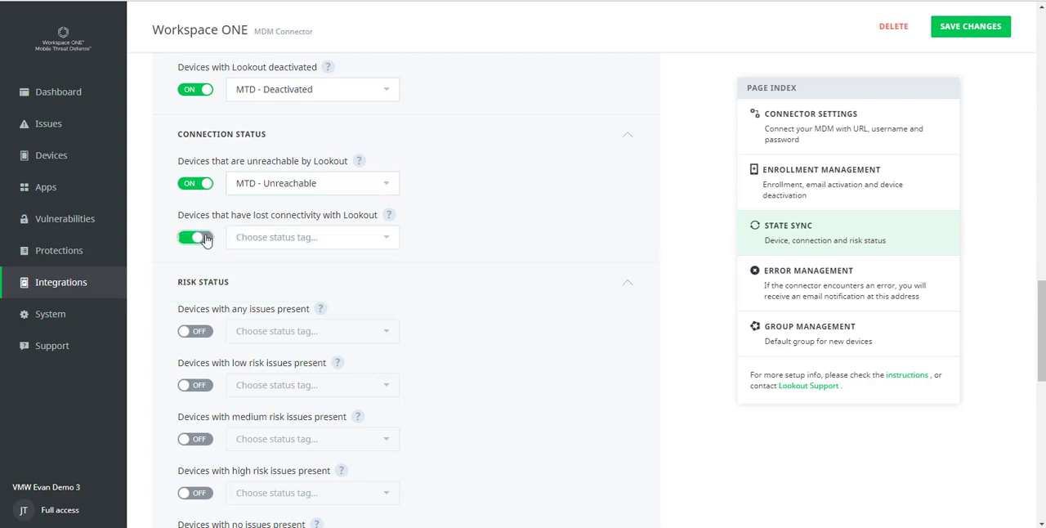
{"action": "left_click", "coordinate": [304, 238]}
{"action": "left_click", "coordinate": [304, 309]}
Step: Enable risk status tags for devices with any issues as MTD - Threats Present and with low risk issues as MTD - Low Risk
{"action": "scroll", "coordinate": [273, 292], "scroll_direction": "down", "scroll_amount": 1}
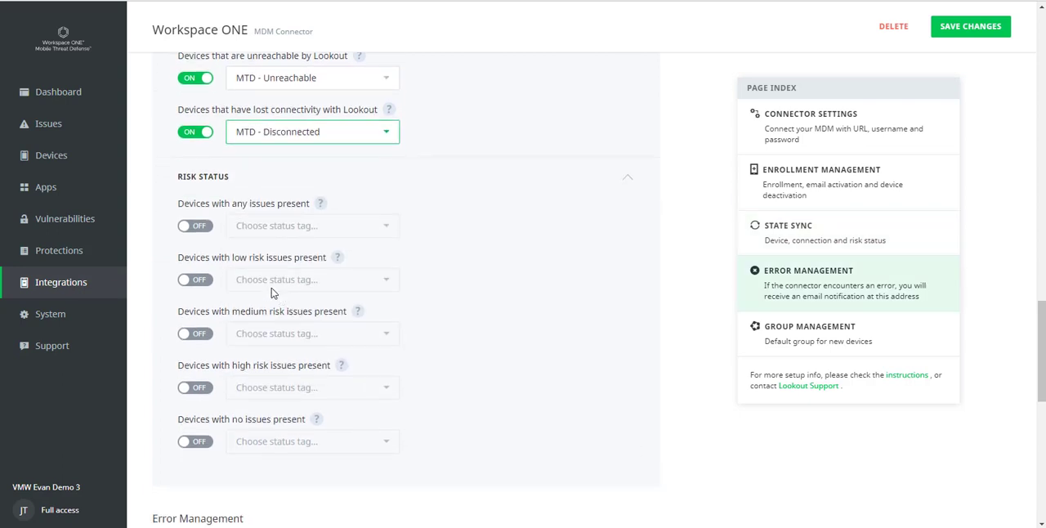
{"action": "left_click", "coordinate": [196, 226]}
{"action": "left_click", "coordinate": [317, 232]}
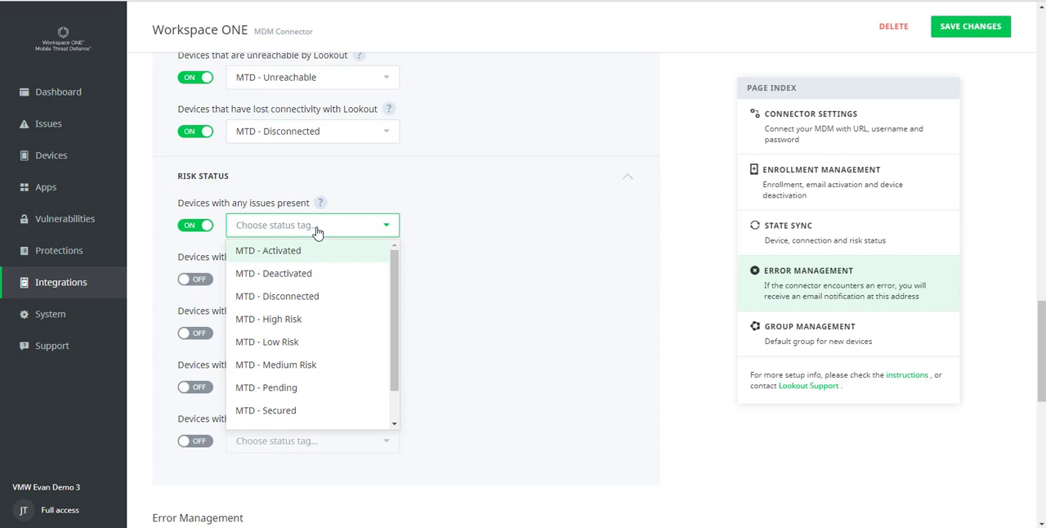
{"action": "scroll", "coordinate": [374, 339], "scroll_direction": "down", "scroll_amount": 1}
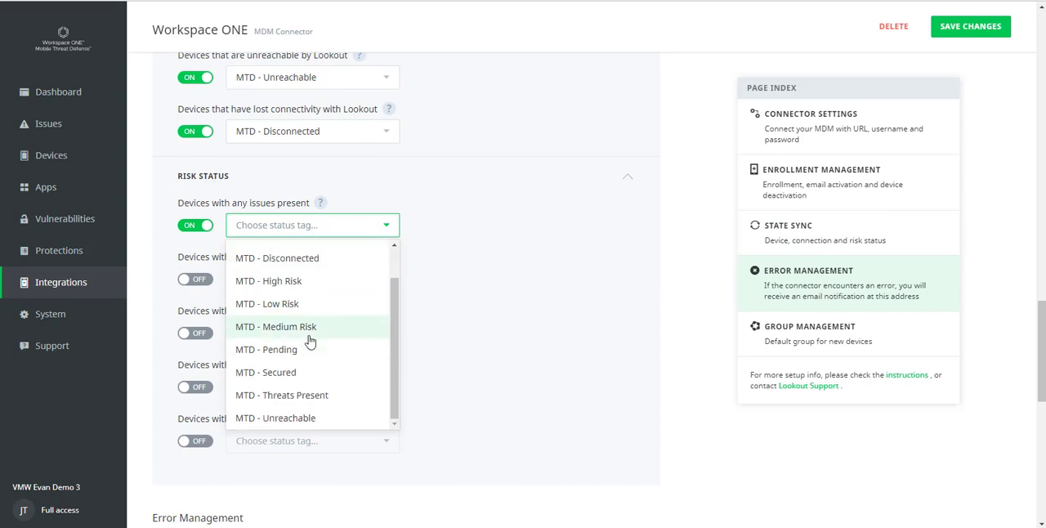
{"action": "left_click", "coordinate": [364, 392]}
{"action": "left_click", "coordinate": [196, 279]}
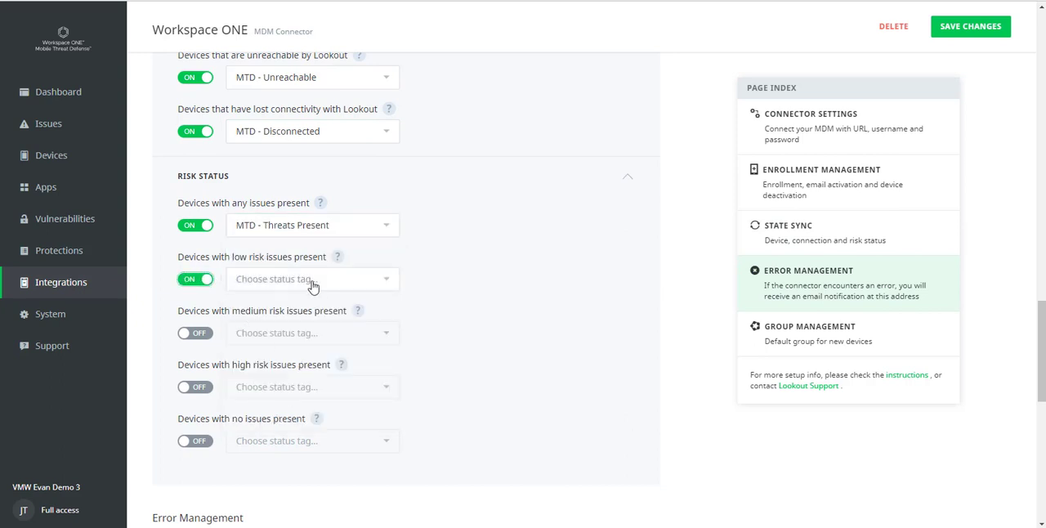
{"action": "left_click", "coordinate": [317, 293]}
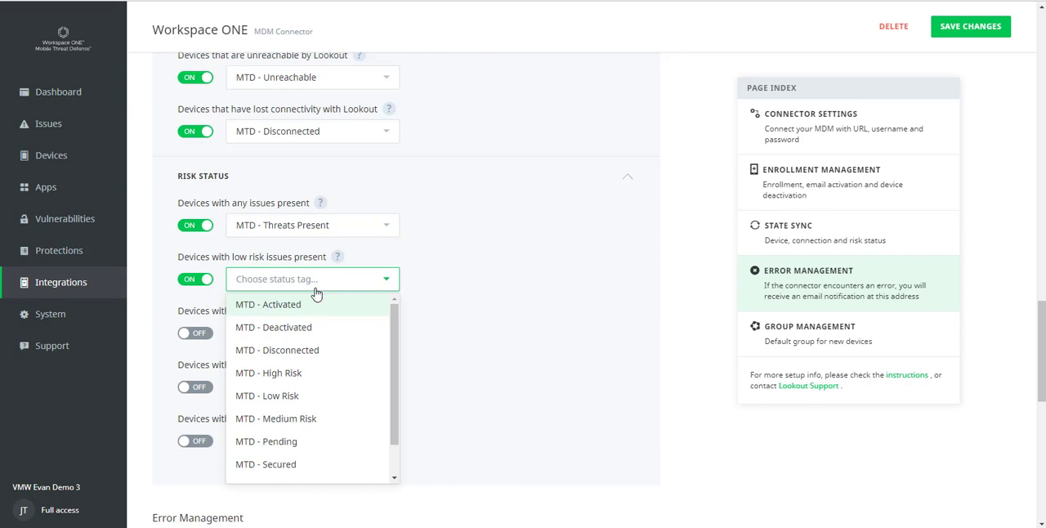
{"action": "left_click", "coordinate": [315, 396]}
Step: Enable the risk status tag for devices with medium risk issues and set it to MTD - Medium Risk
{"action": "left_click", "coordinate": [196, 332]}
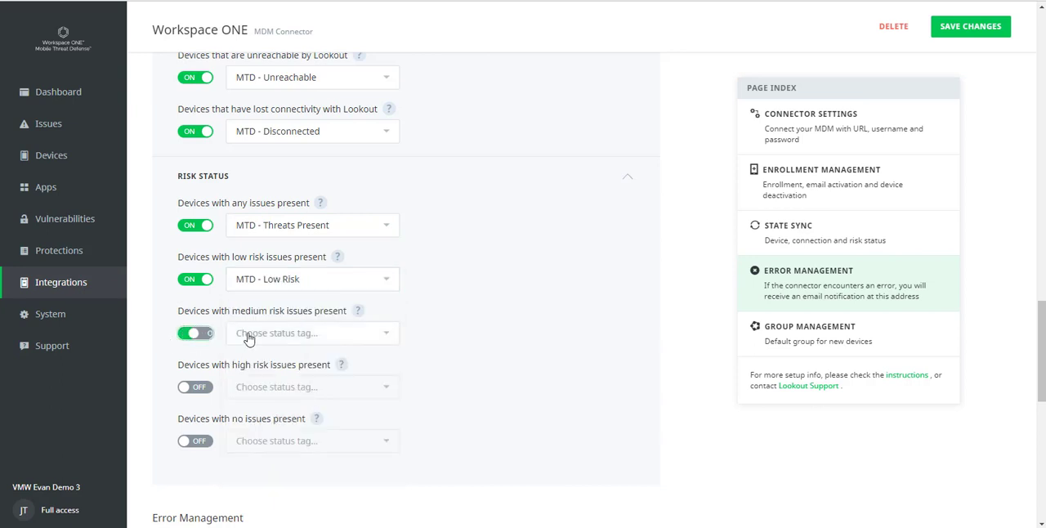
{"action": "left_click", "coordinate": [294, 333]}
{"action": "left_click", "coordinate": [306, 464]}
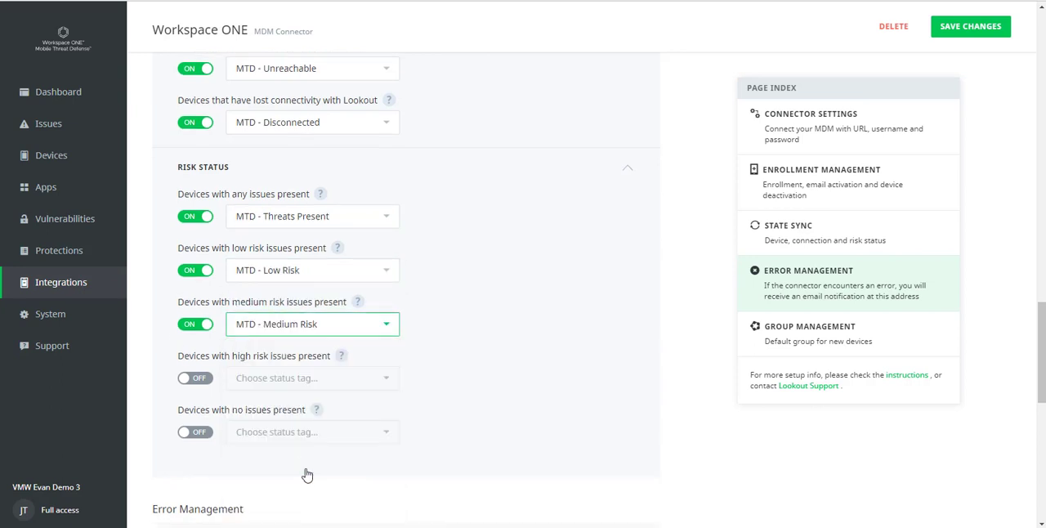
Step: Enable the risk status tags for devices with high risk issues as MTD - High Risk and with no issues as MTD - Secured
{"action": "left_click", "coordinate": [196, 378]}
{"action": "left_click", "coordinate": [280, 377]}
{"action": "left_click", "coordinate": [299, 418]}
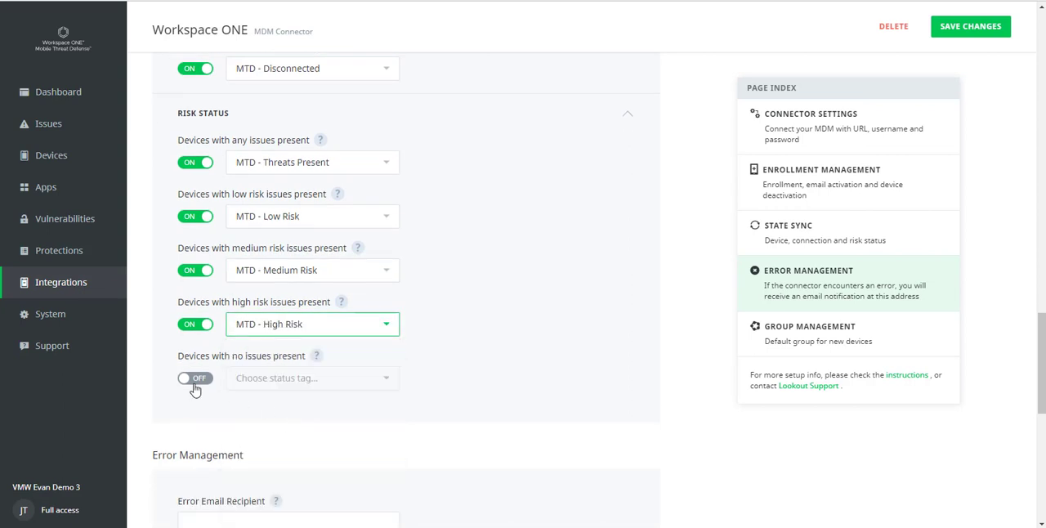
{"action": "left_click", "coordinate": [196, 378]}
{"action": "left_click", "coordinate": [280, 384]}
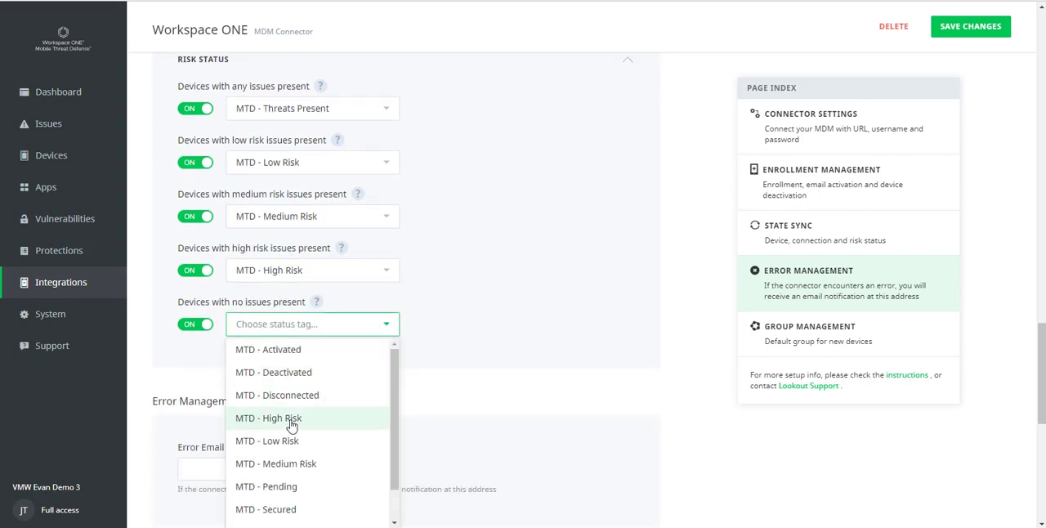
{"action": "scroll", "coordinate": [292, 420], "scroll_direction": "down", "scroll_amount": 1}
{"action": "left_click", "coordinate": [301, 466]}
Step: Enter the error email recipient's address, keep Default Group for new devices, and save the Workspace ONE connector changes
{"action": "scroll", "coordinate": [456, 357], "scroll_direction": "down", "scroll_amount": 2}
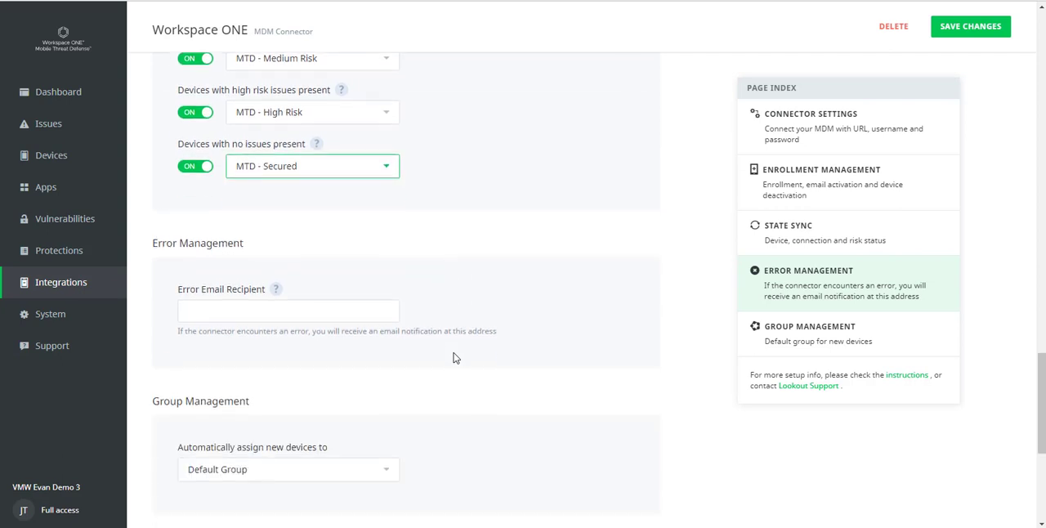
{"action": "left_click", "coordinate": [315, 312]}
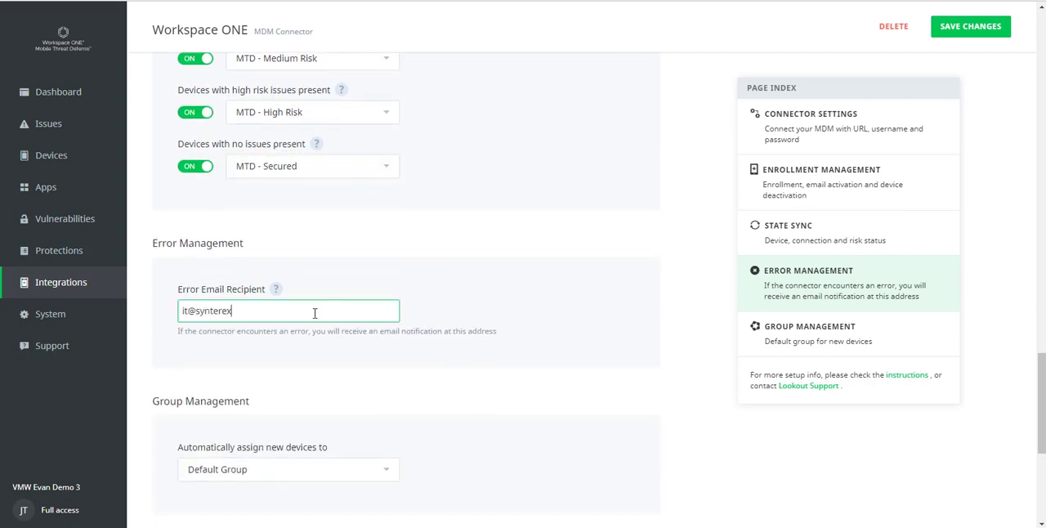
{"action": "scroll", "coordinate": [592, 278], "scroll_direction": "down", "scroll_amount": 3}
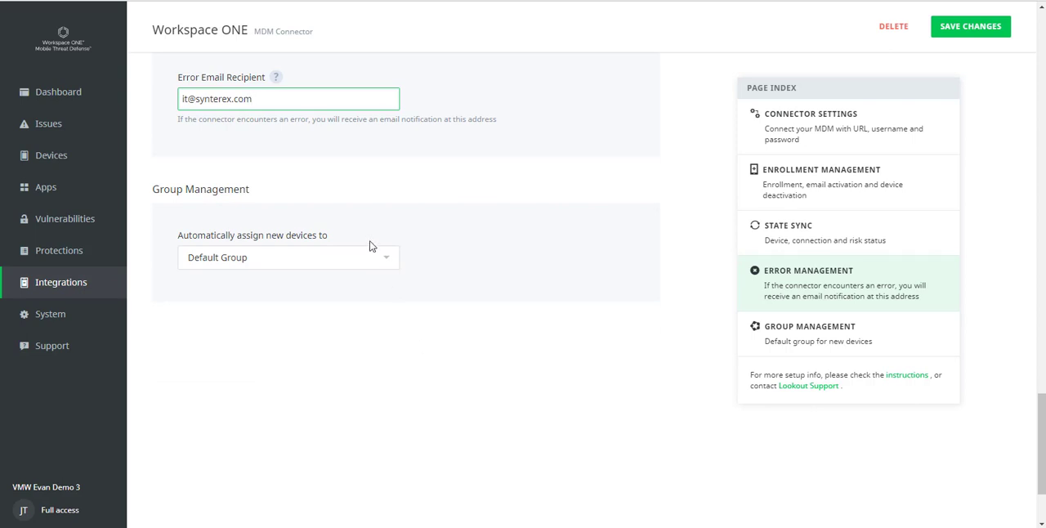
{"action": "key", "text": "Tab"}
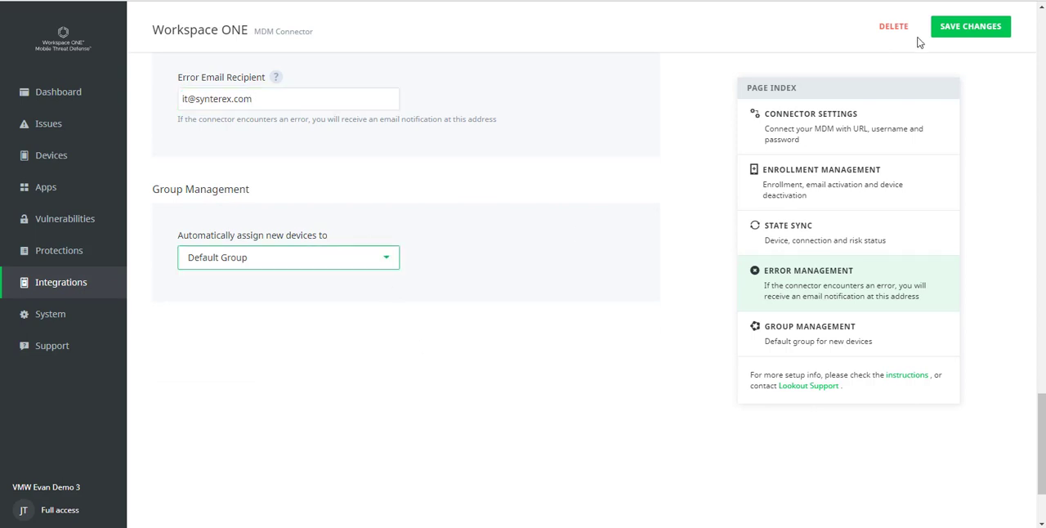
{"action": "left_click", "coordinate": [981, 28]}
{"action": "scroll", "coordinate": [500, 301], "scroll_direction": "up", "scroll_amount": 3}
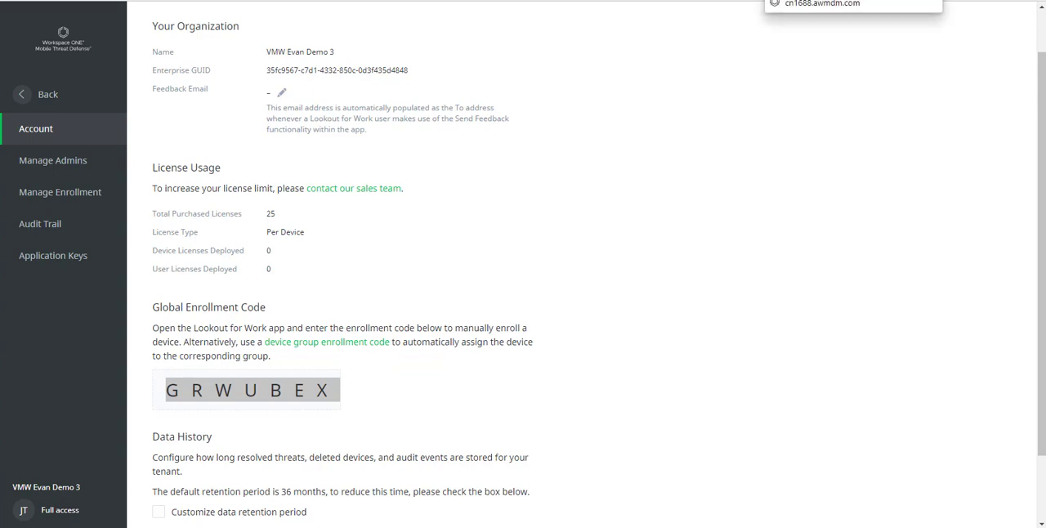
Step: Switch to Workspace ONE UEM and open the Settings page of the Apps Settings and Policies section
{"action": "left_click", "coordinate": [817, 1]}
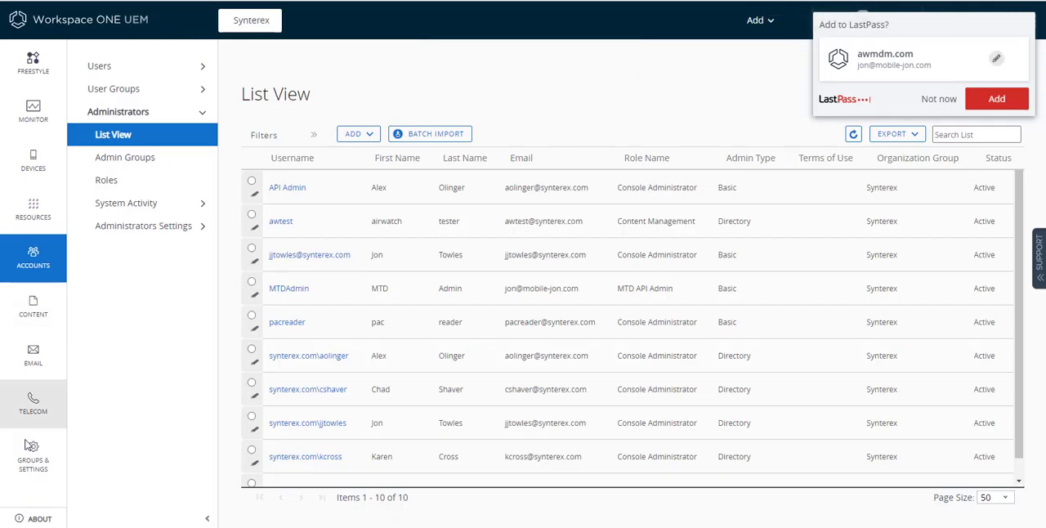
{"action": "left_click", "coordinate": [23, 464]}
{"action": "left_click", "coordinate": [124, 89]}
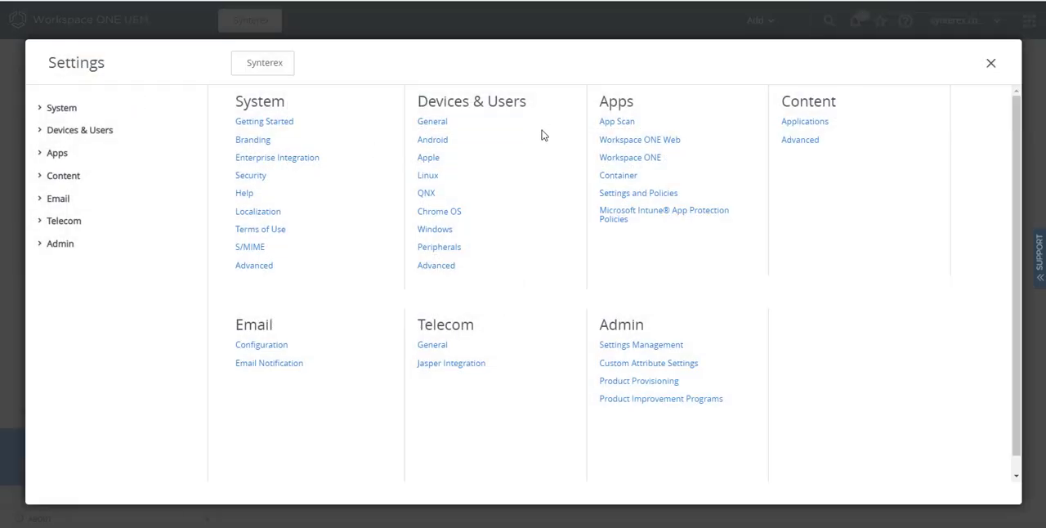
{"action": "left_click", "coordinate": [621, 193]}
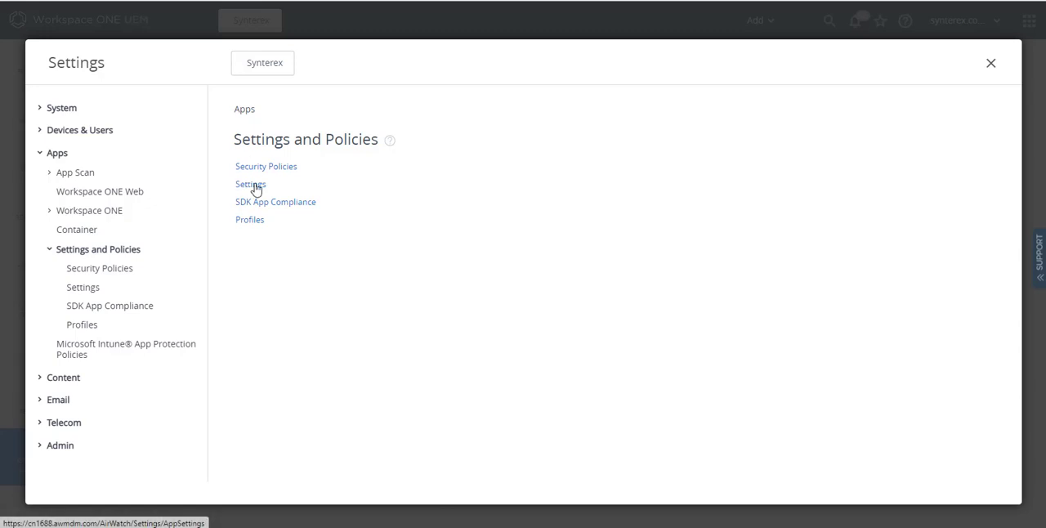
{"action": "left_click", "coordinate": [253, 185]}
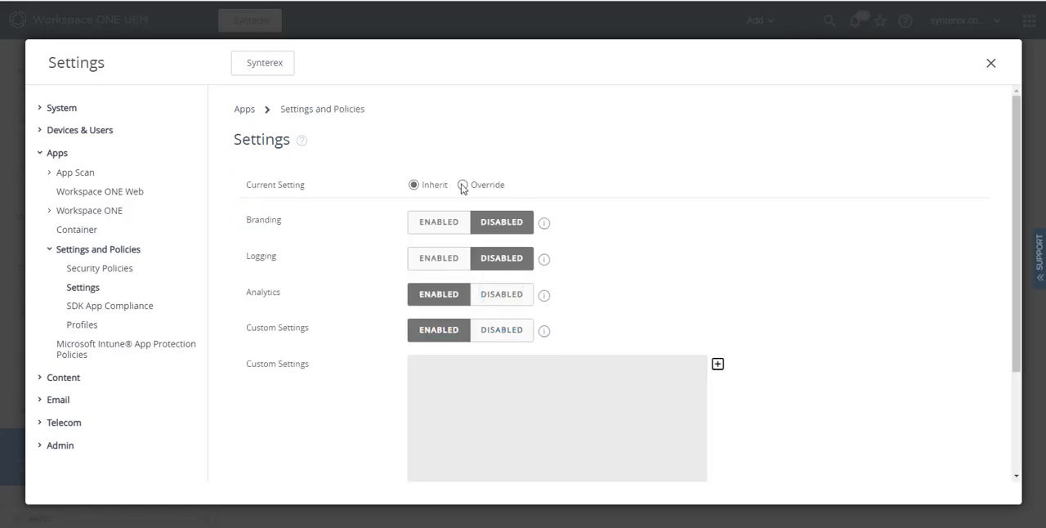
Step: Override the inherited settings, enter custom settings JSON with mtdSettings isEnabled true and the enrollment code, and save
{"action": "left_click", "coordinate": [462, 186]}
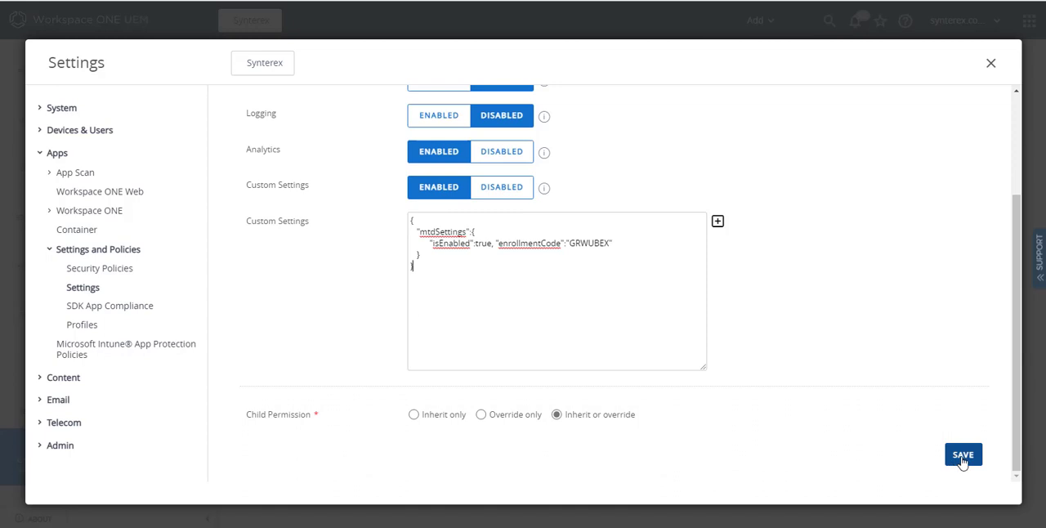
{"action": "left_click", "coordinate": [963, 458]}
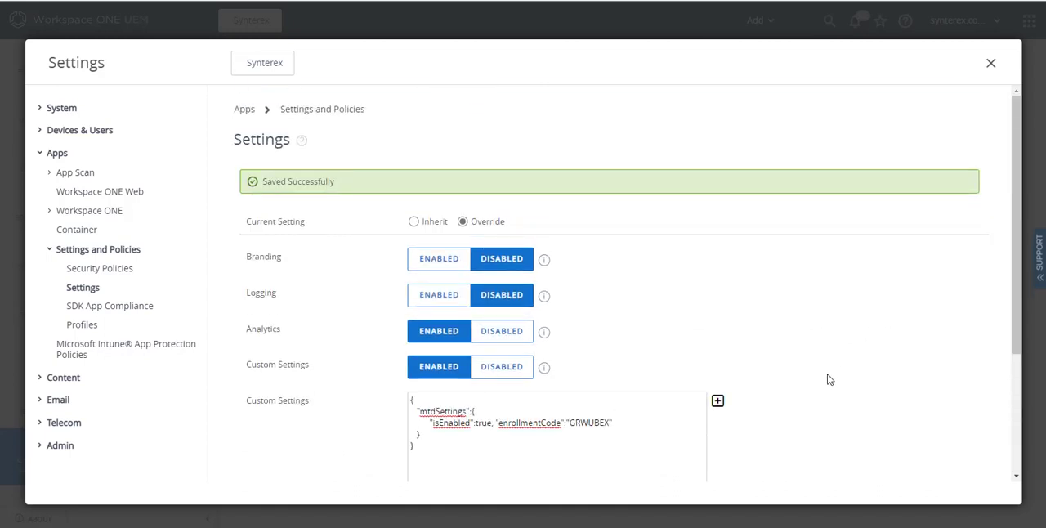
{"action": "scroll", "coordinate": [829, 384], "scroll_direction": "down", "scroll_amount": 1}
{"action": "scroll", "coordinate": [828, 384], "scroll_direction": "down", "scroll_amount": 1}
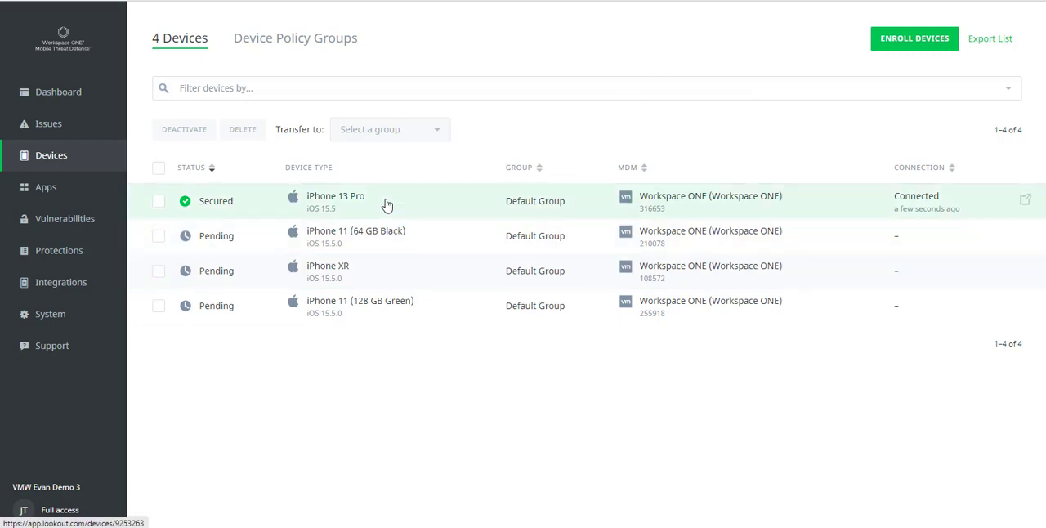
Step: Open the iPhone 13 Pro device and examine its status, issues, configuration, software, non-App Store signers, app details and specs
{"action": "left_click", "coordinate": [450, 204]}
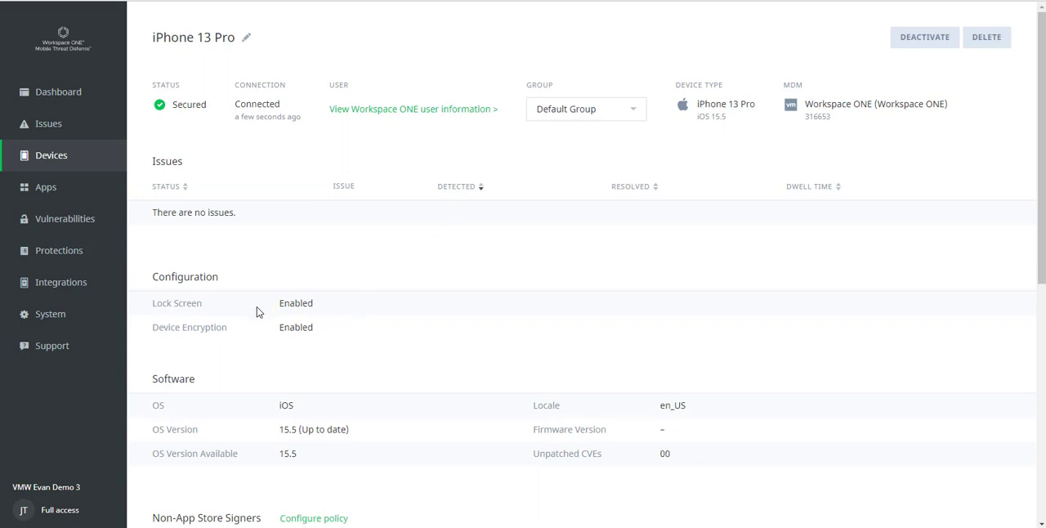
{"action": "scroll", "coordinate": [298, 328], "scroll_direction": "down", "scroll_amount": 2}
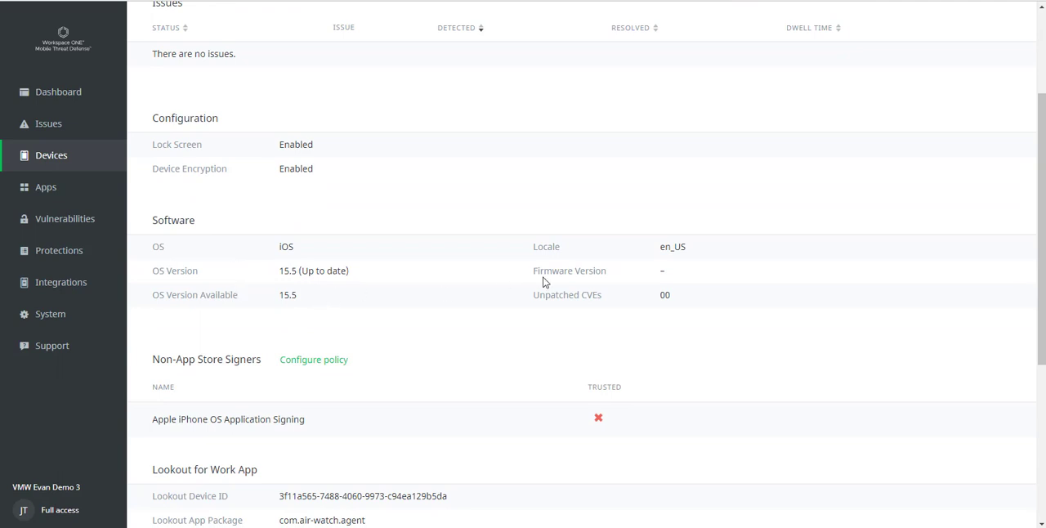
{"action": "scroll", "coordinate": [410, 370], "scroll_direction": "down", "scroll_amount": 1}
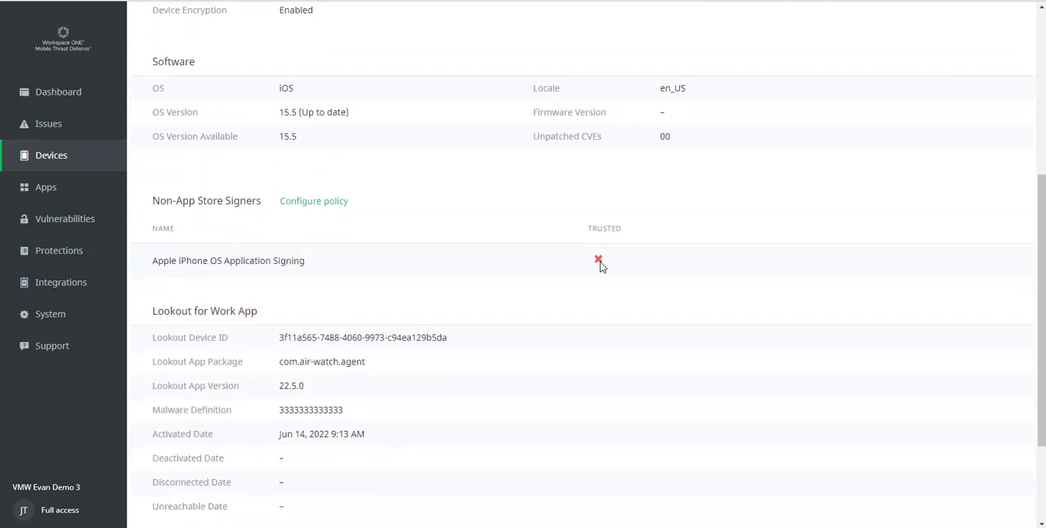
{"action": "scroll", "coordinate": [263, 262], "scroll_direction": "down", "scroll_amount": 3}
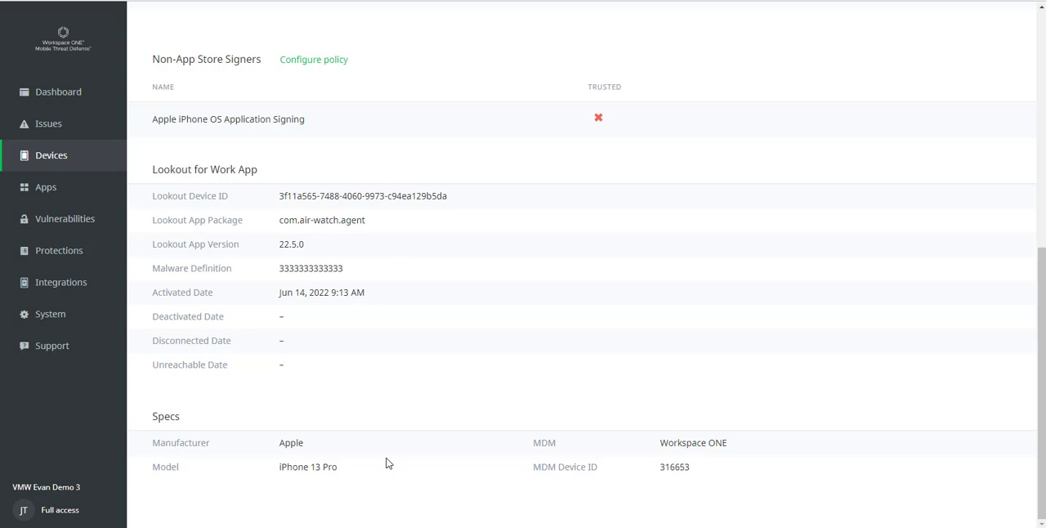
{"action": "scroll", "coordinate": [389, 463], "scroll_direction": "up", "scroll_amount": 6}
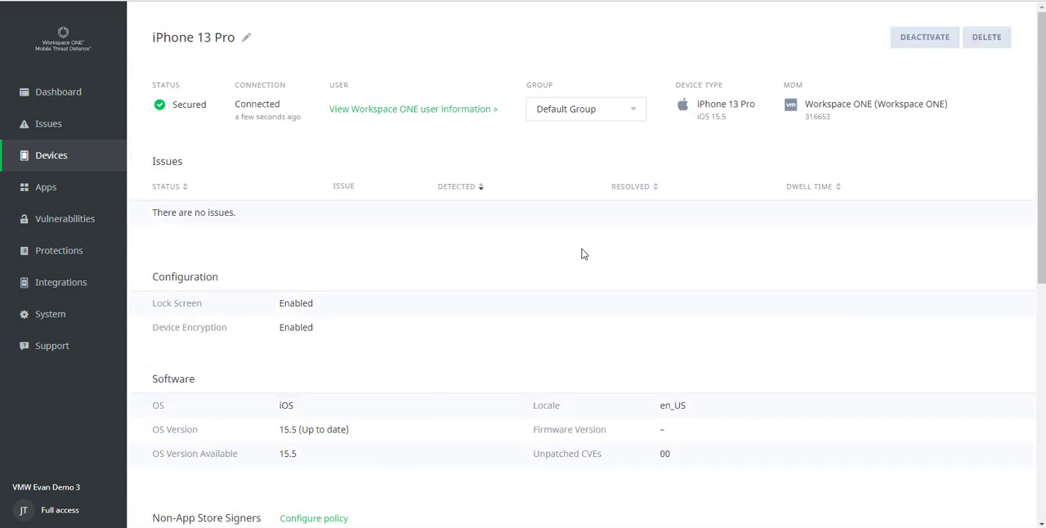
Step: Filter the apps list by cloud services, including Dropbox, Google Drive, Google Cloud Storage, Evernote, Amazon Cloud Services, Microsoft One Drive, iCloud and Facebook
{"action": "left_click", "coordinate": [56, 196]}
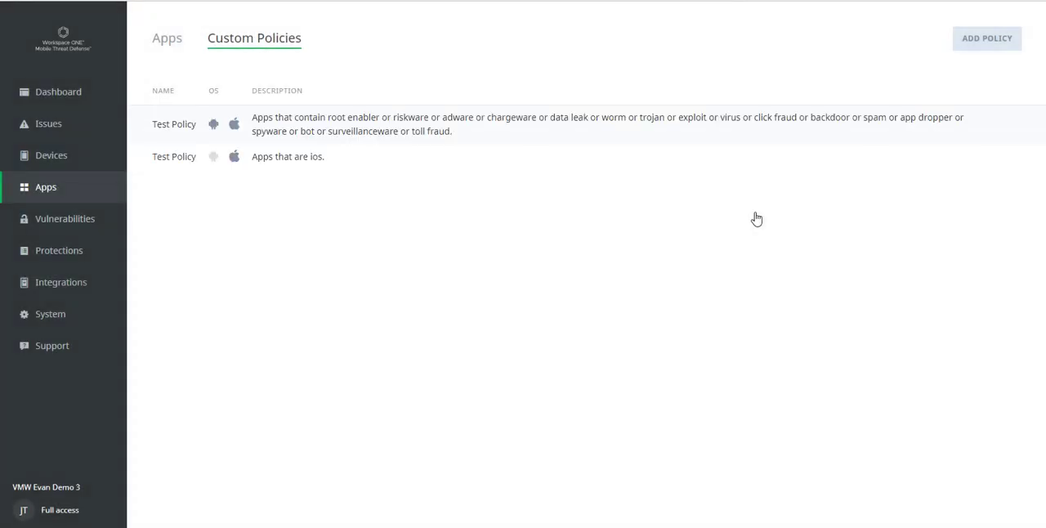
{"action": "left_click", "coordinate": [166, 37]}
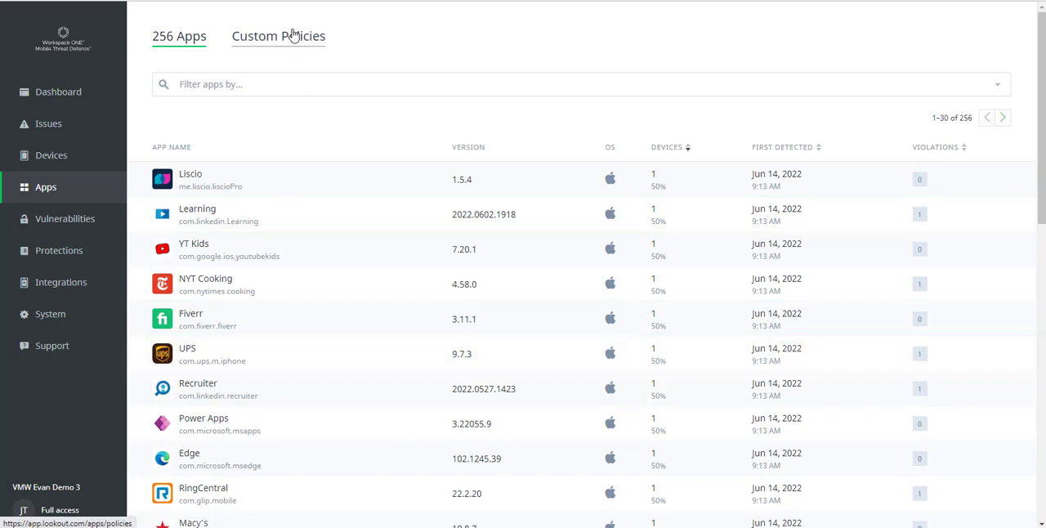
{"action": "left_click", "coordinate": [245, 84]}
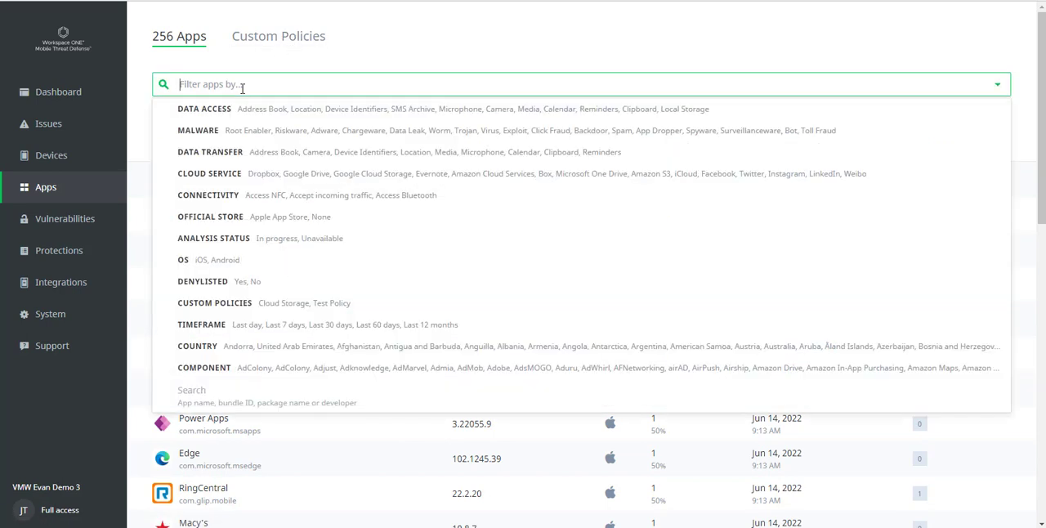
{"action": "left_click", "coordinate": [226, 174]}
{"action": "left_click", "coordinate": [186, 196]}
{"action": "left_click", "coordinate": [185, 219]}
{"action": "left_click", "coordinate": [186, 242]}
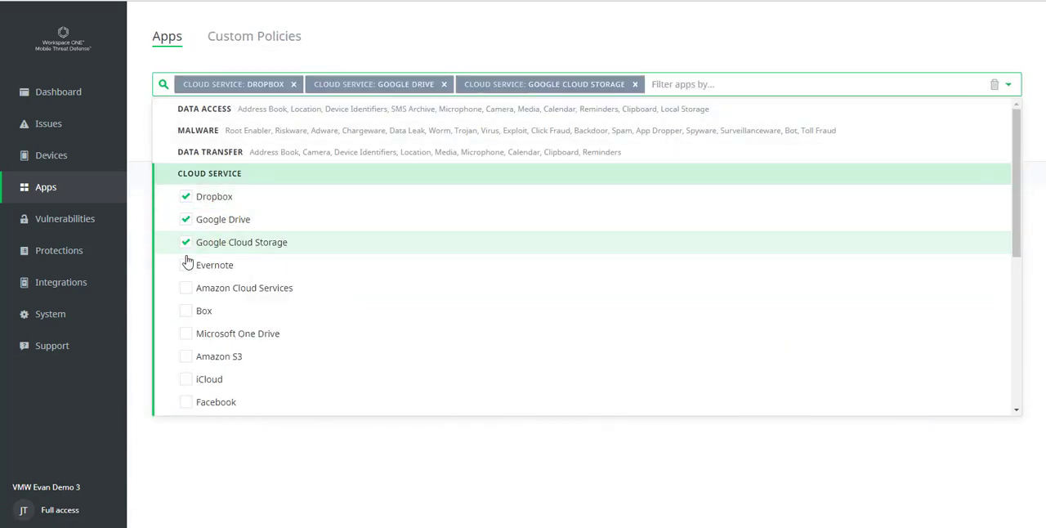
{"action": "left_click", "coordinate": [186, 265]}
{"action": "left_click", "coordinate": [186, 288]}
{"action": "left_click", "coordinate": [186, 353]}
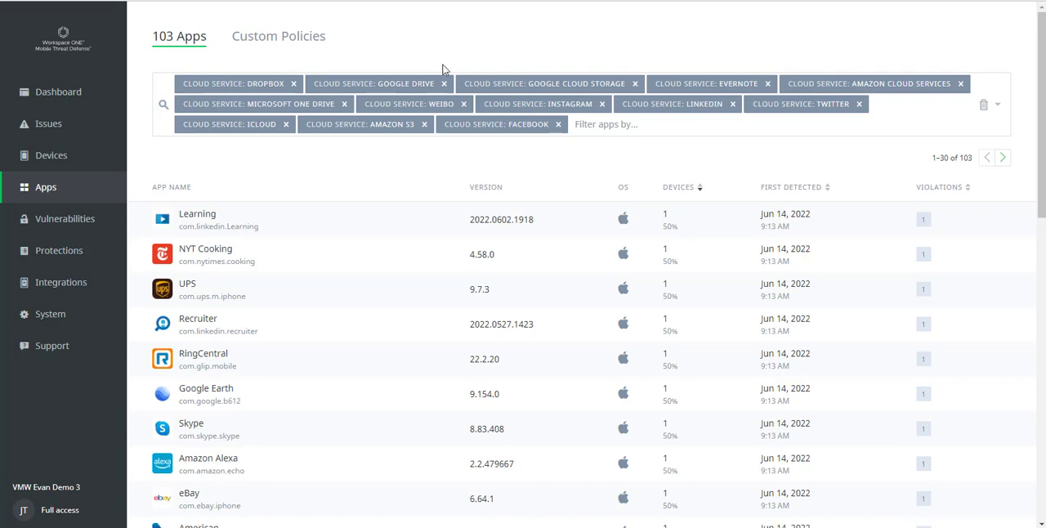
Step: Open the list of issues discovered in the last 30 days
{"action": "left_click", "coordinate": [68, 164]}
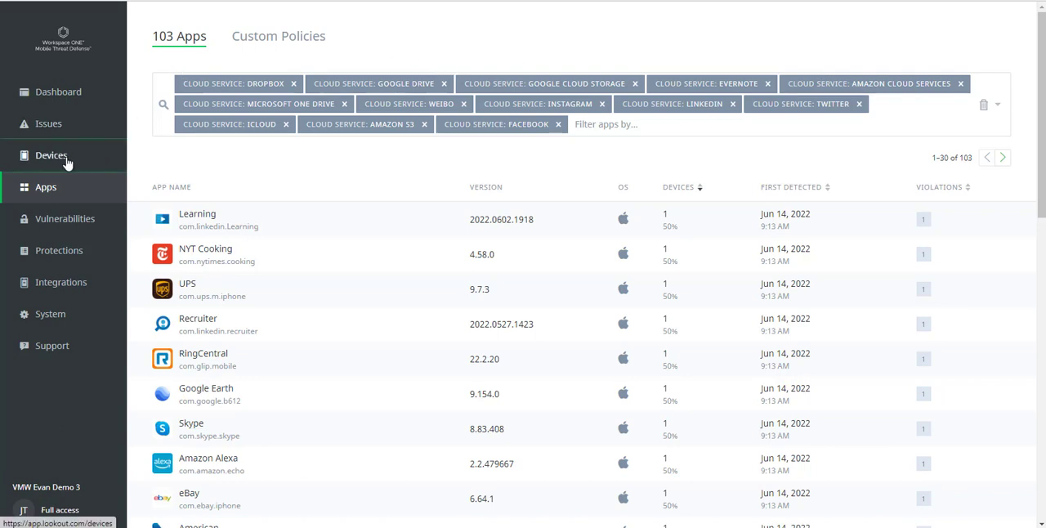
{"action": "left_click", "coordinate": [62, 127]}
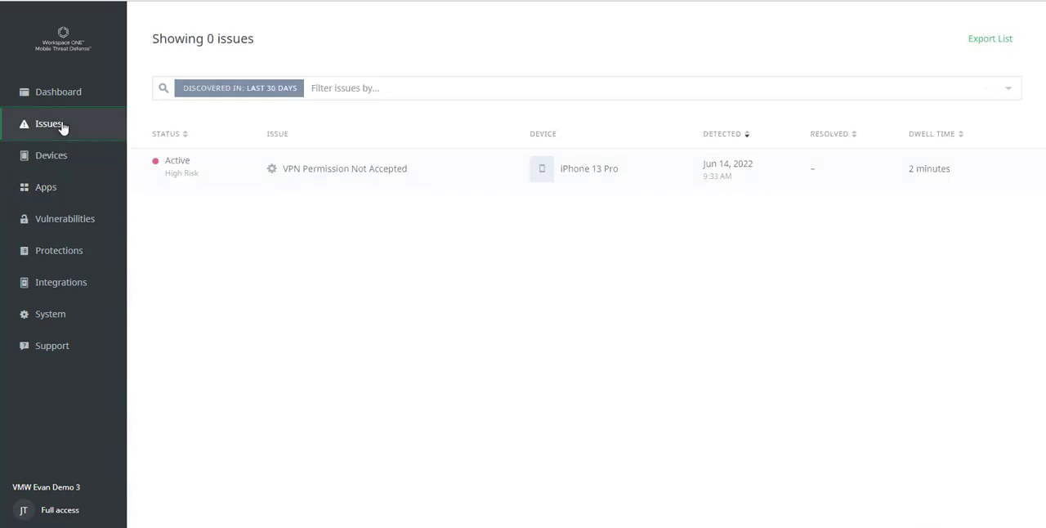